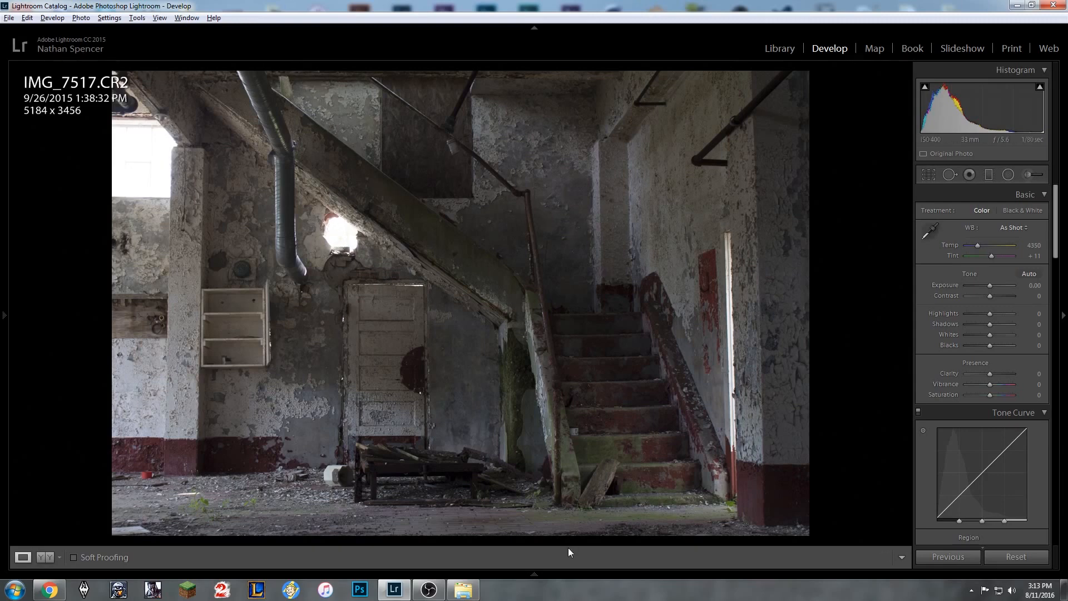
Compare the color and black-and-white treatments of the staircase photo and leave it in Black & White.
click(1027, 210)
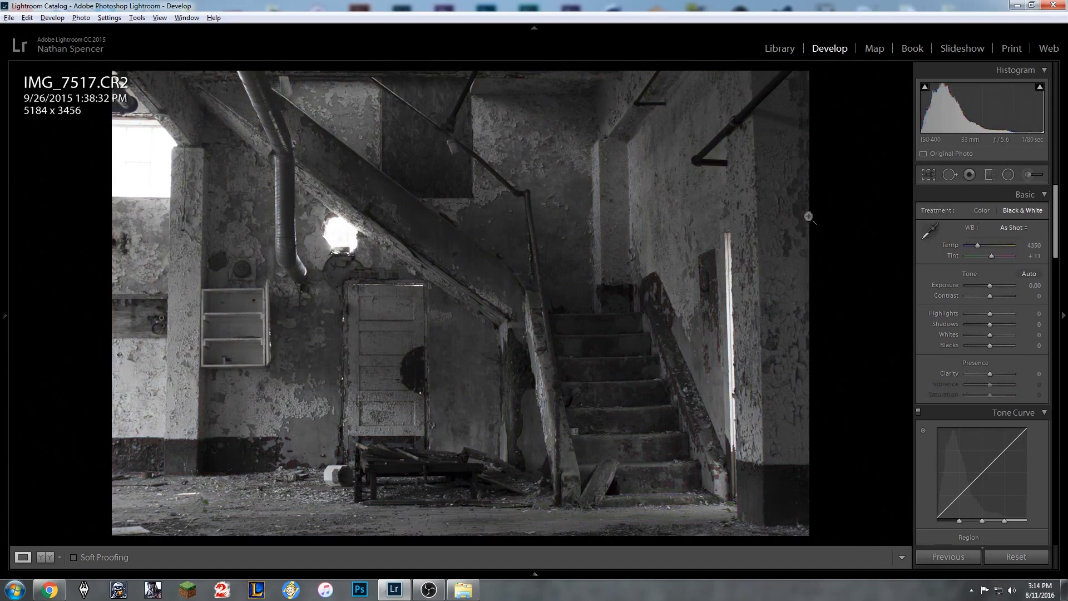
click(983, 211)
click(1014, 210)
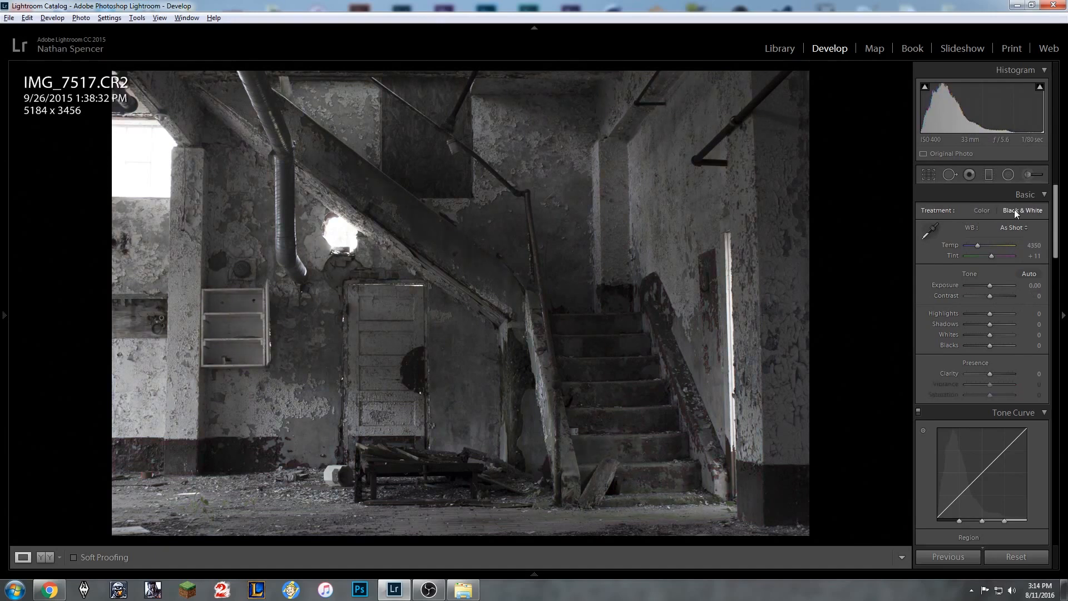
click(982, 212)
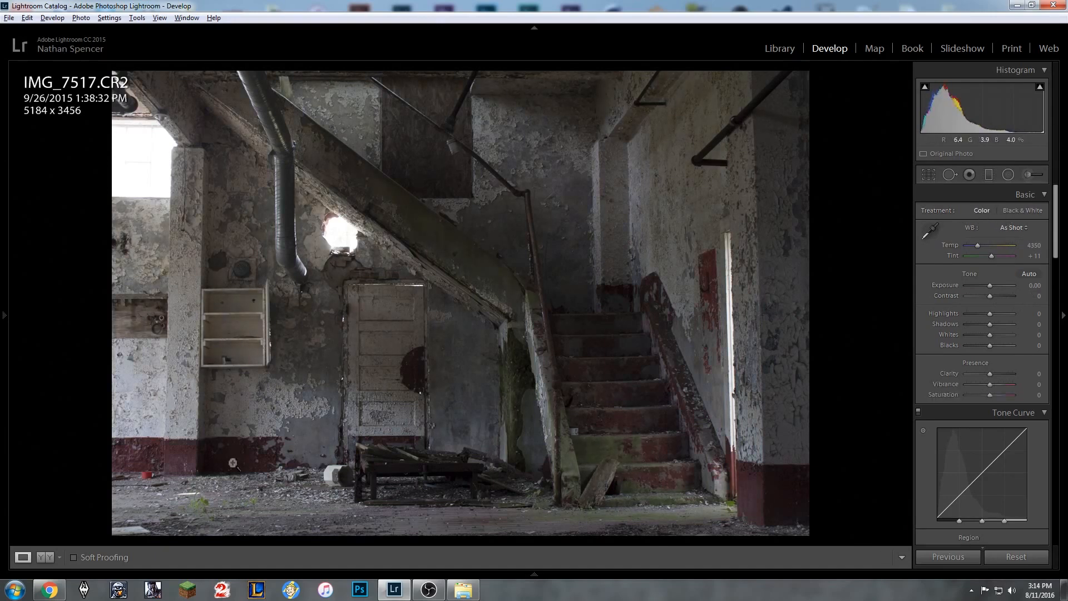
click(1013, 211)
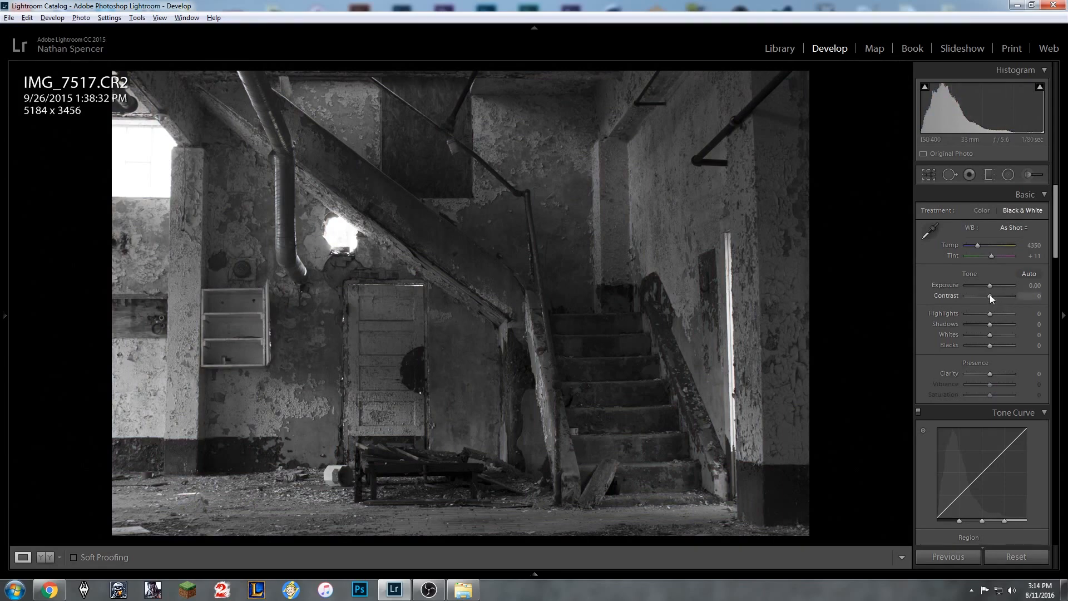
Adjust the photo's tone: contrast +24, highlights -67, shadows +57, whites +52 and blacks -17.
drag(992, 296, 994, 296)
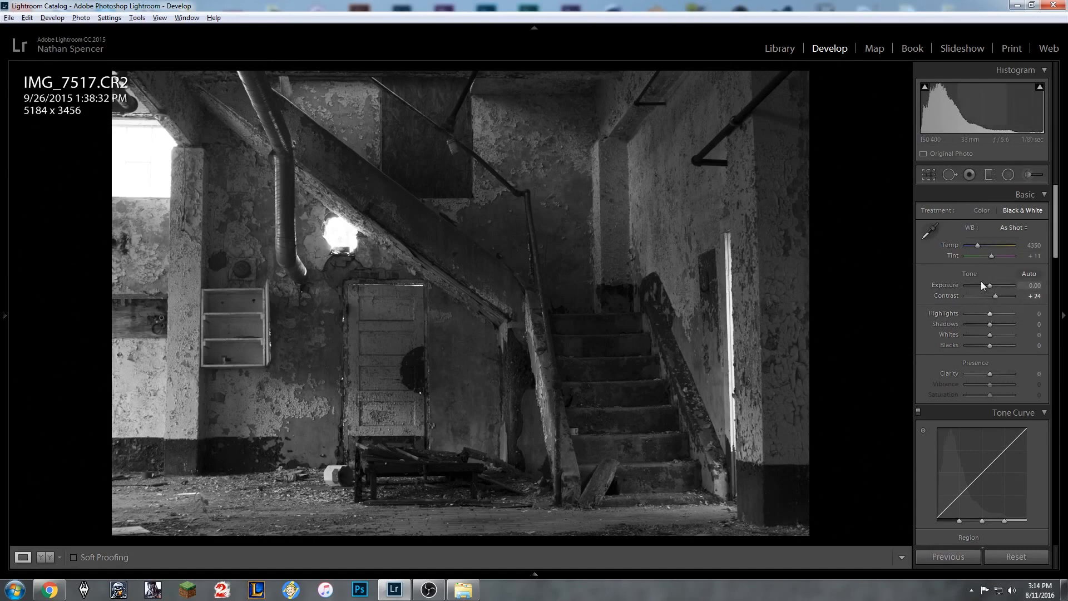
drag(984, 315, 974, 314)
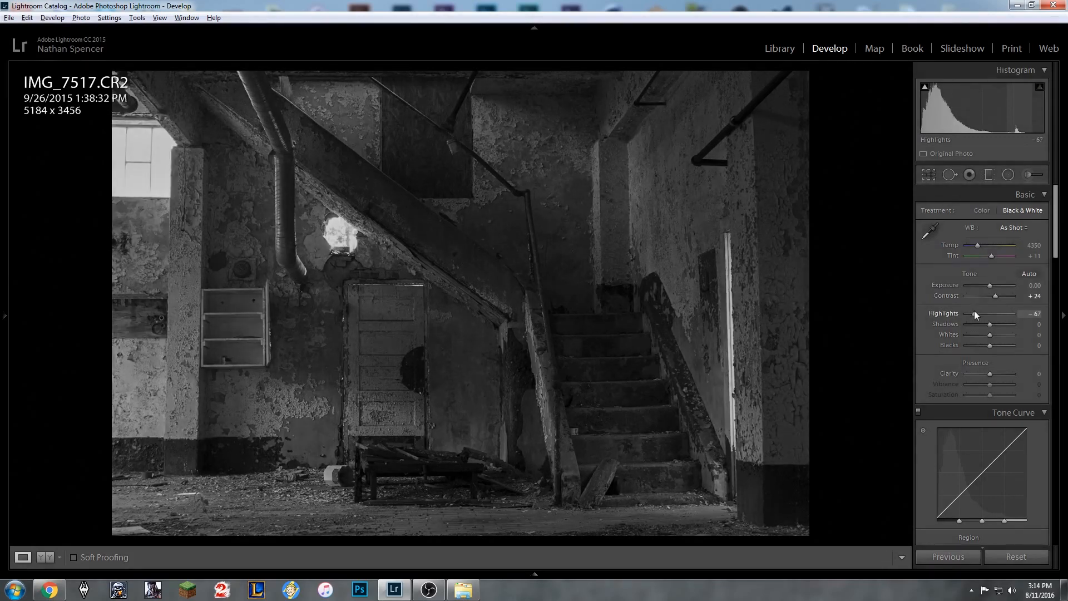
drag(989, 323, 1005, 348)
key(alt)
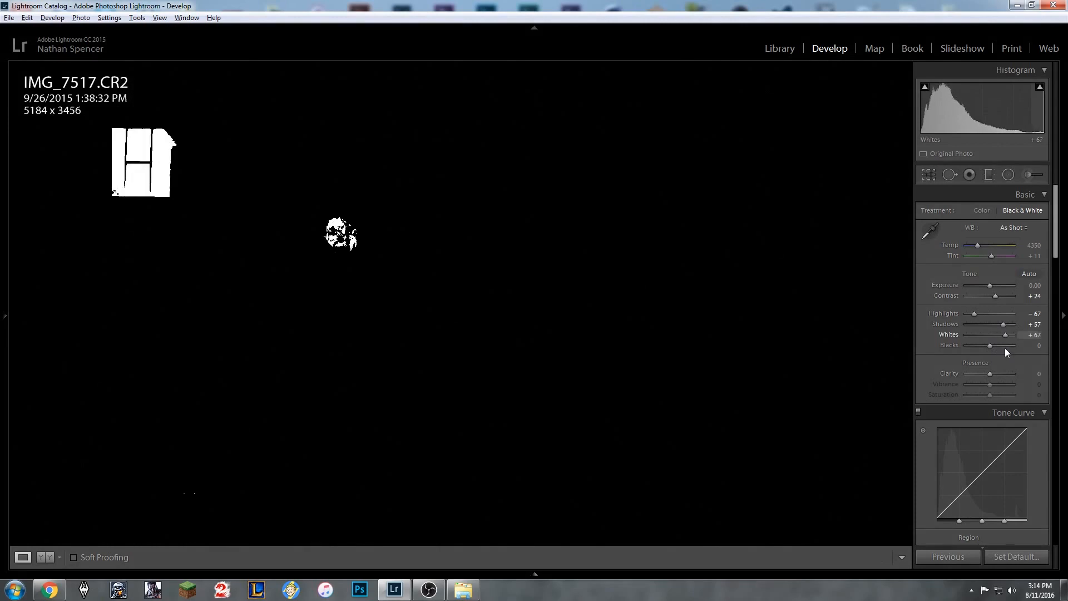
drag(1005, 352, 1007, 351)
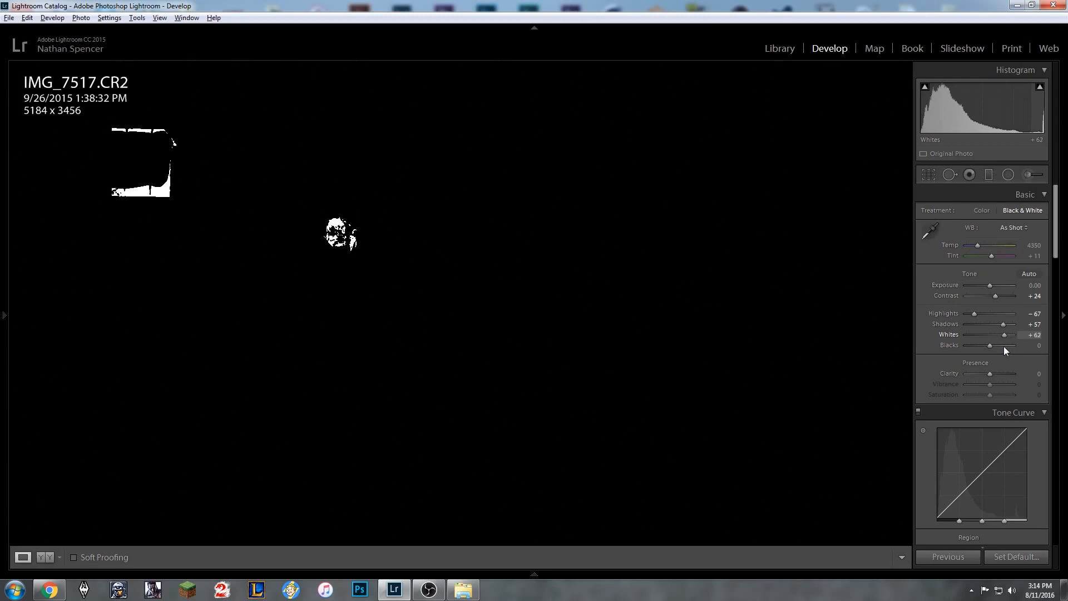
drag(1004, 346, 986, 345)
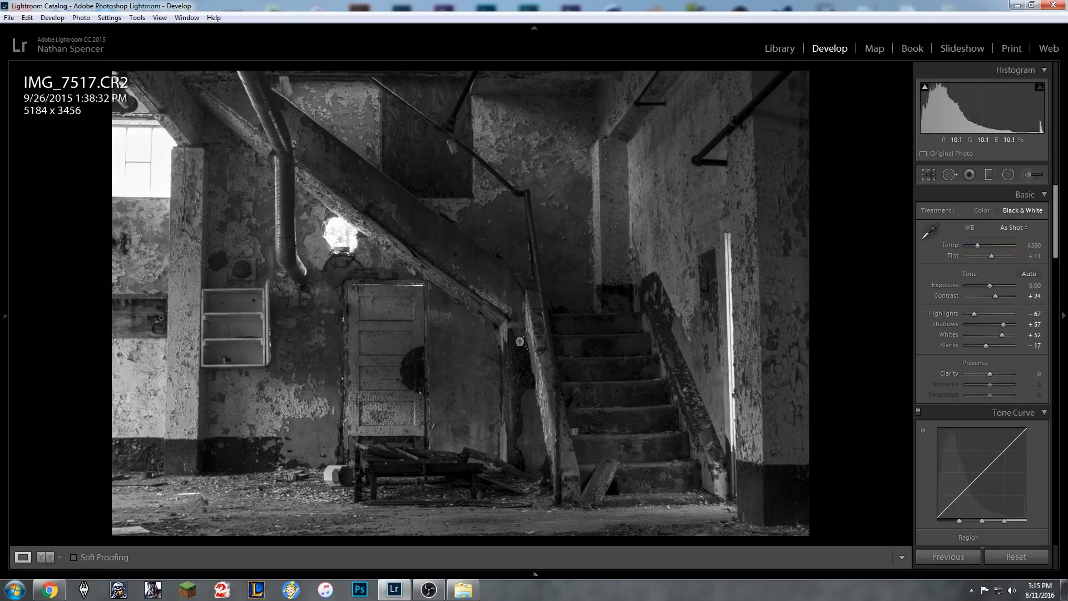
Check the photo's texture up close and set the clarity to +26.
click(502, 341)
drag(555, 348, 377, 254)
click(548, 413)
drag(990, 372, 996, 376)
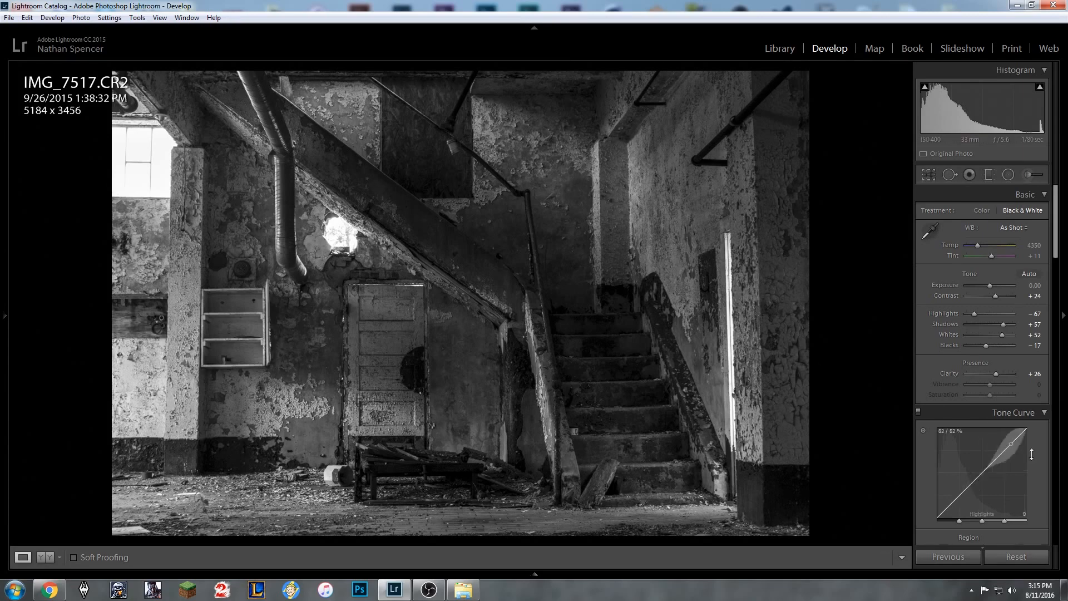
Raise the upper end of the tone curve to a Highlights value of +23.
scroll(1035, 428, down, 3)
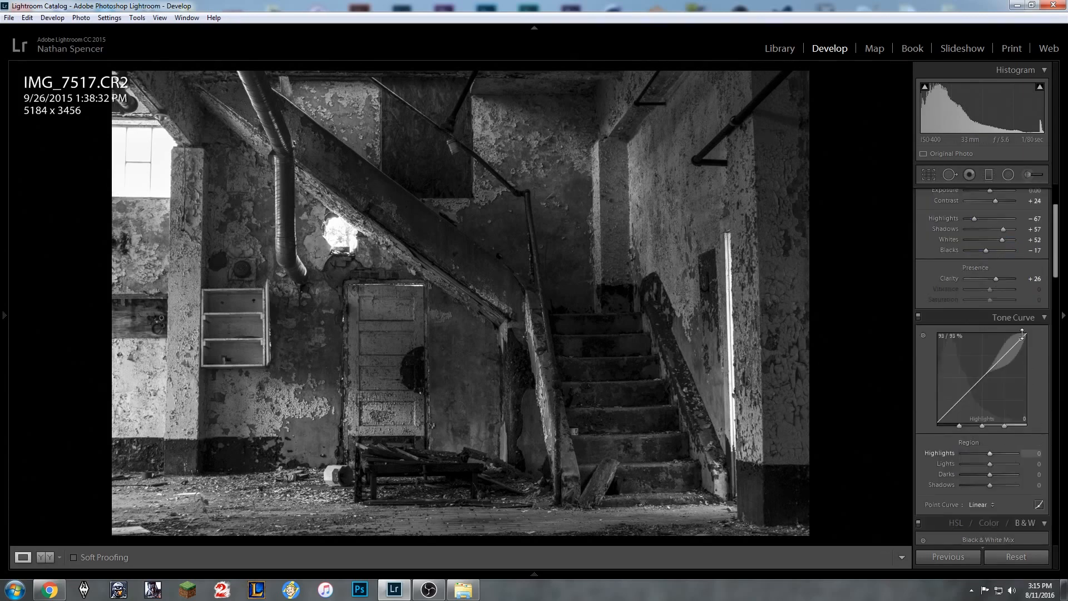
drag(1024, 337, 1023, 335)
drag(1023, 336, 1023, 335)
Sharpen the photo with an amount of 66 and a masking value of 61.
scroll(965, 480, down, 3)
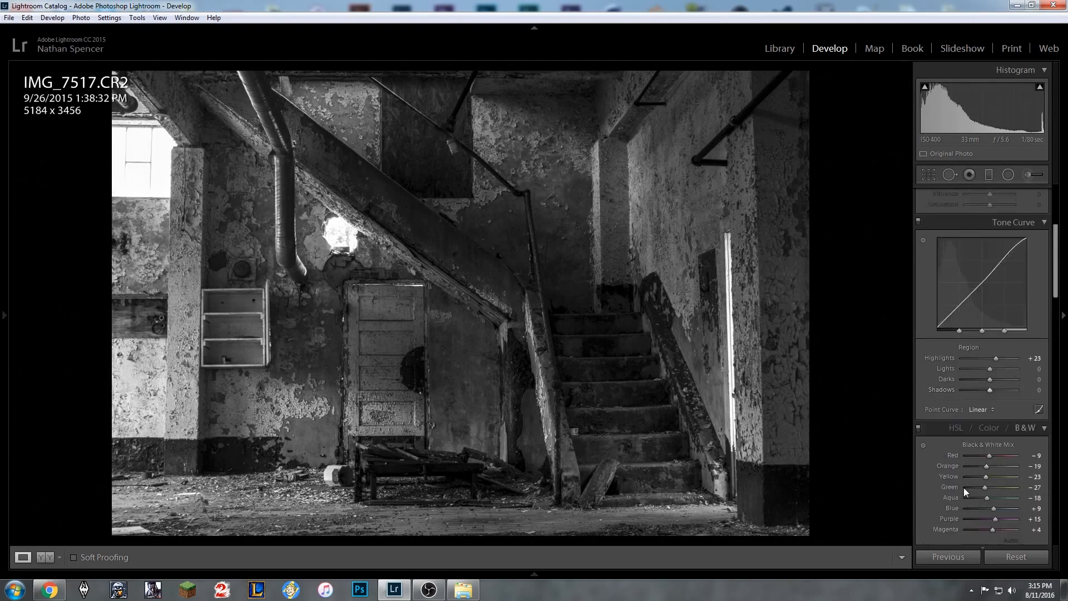
scroll(964, 487, down, 3)
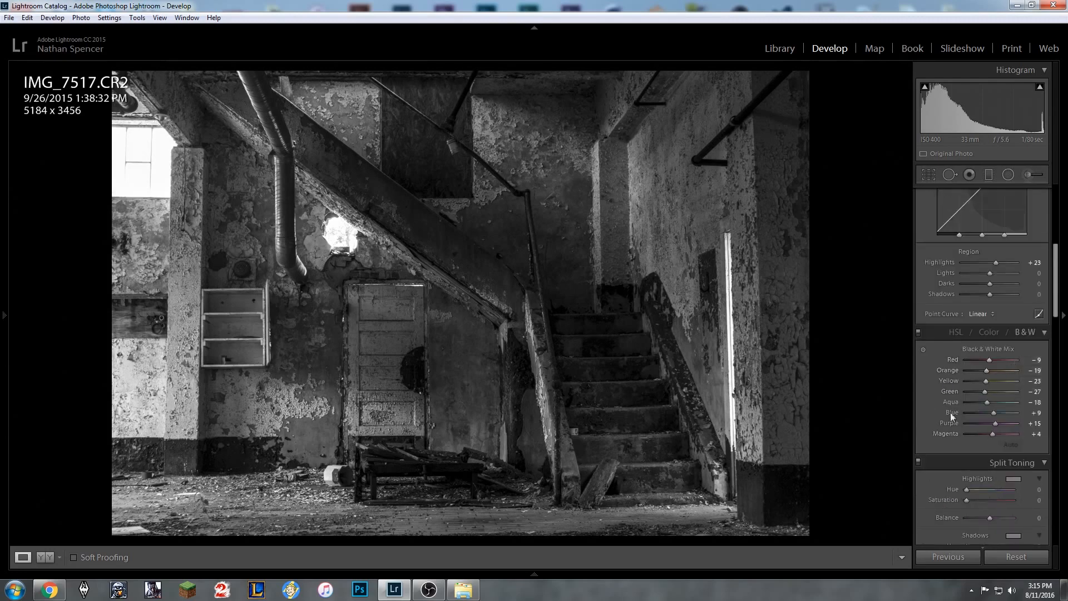
scroll(947, 414, down, 3)
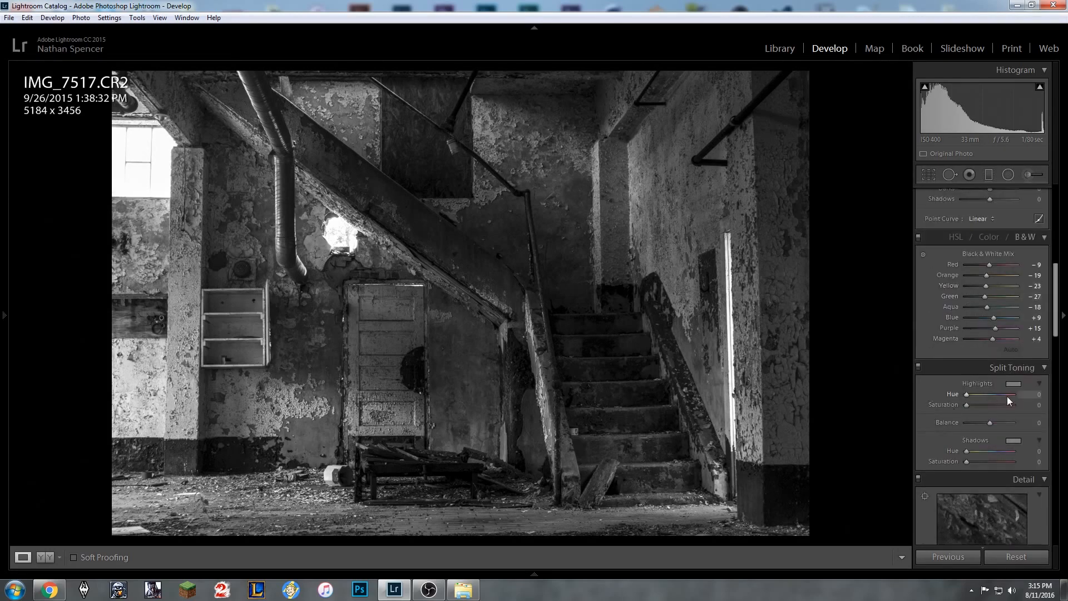
scroll(1007, 397, down, 3)
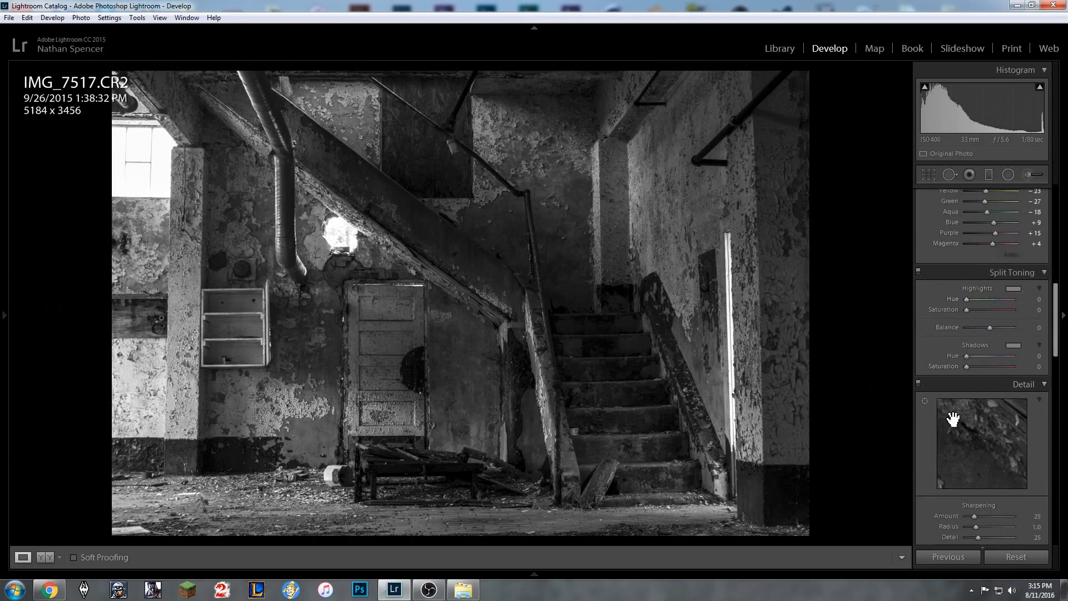
scroll(943, 366, down, 3)
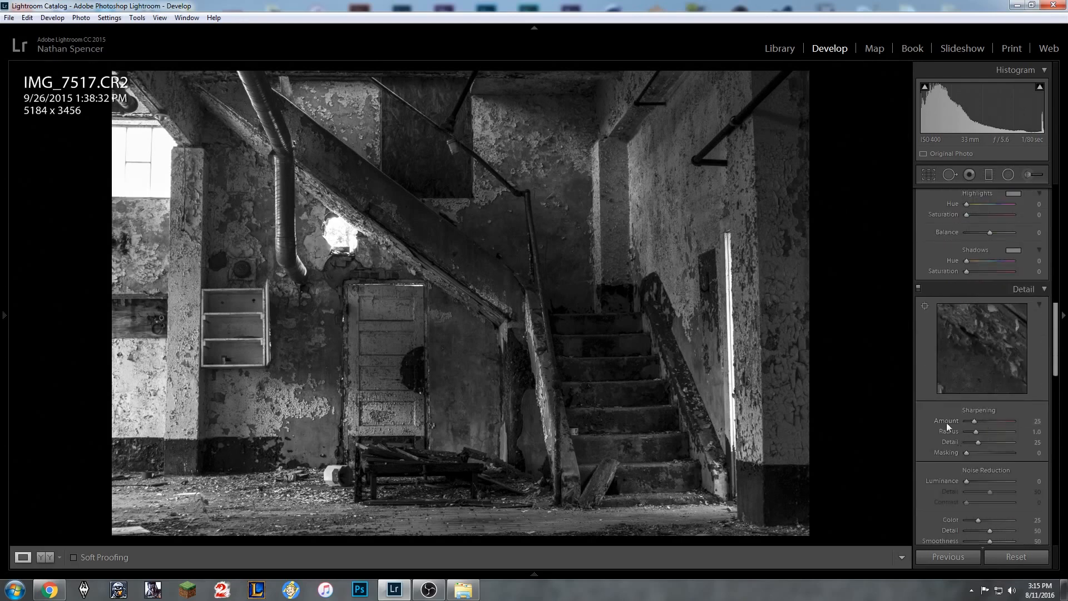
scroll(951, 401, down, 3)
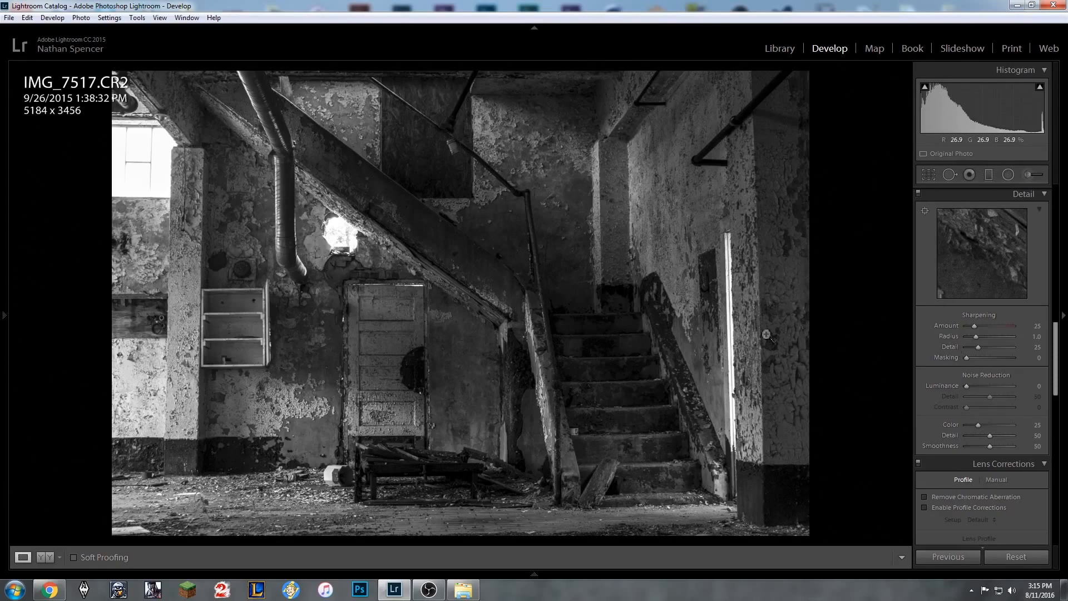
drag(759, 322, 540, 347)
drag(979, 329, 982, 326)
drag(966, 358, 994, 360)
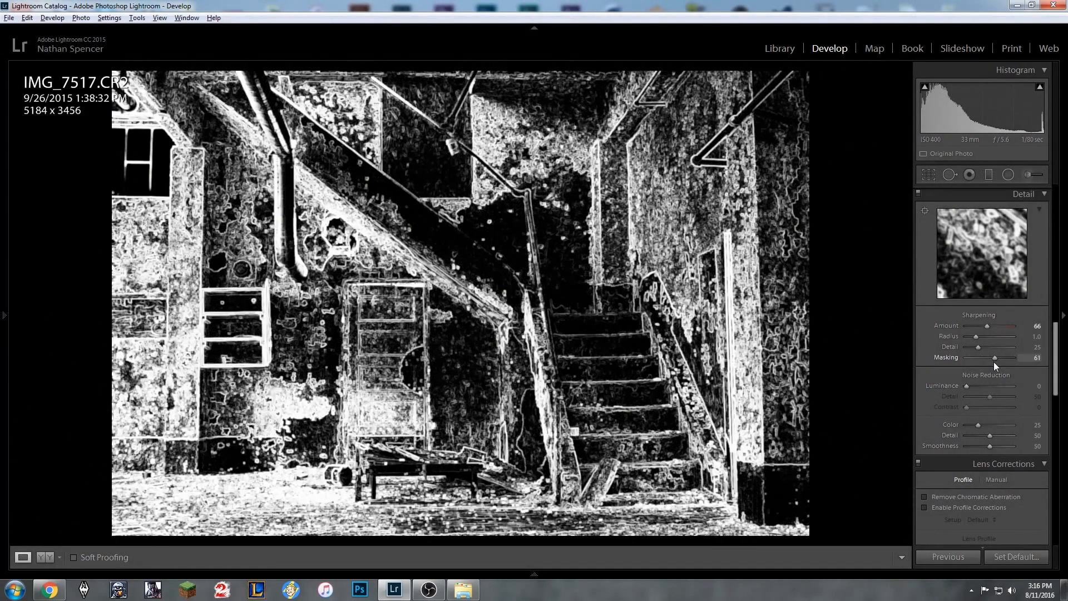
drag(994, 361, 993, 362)
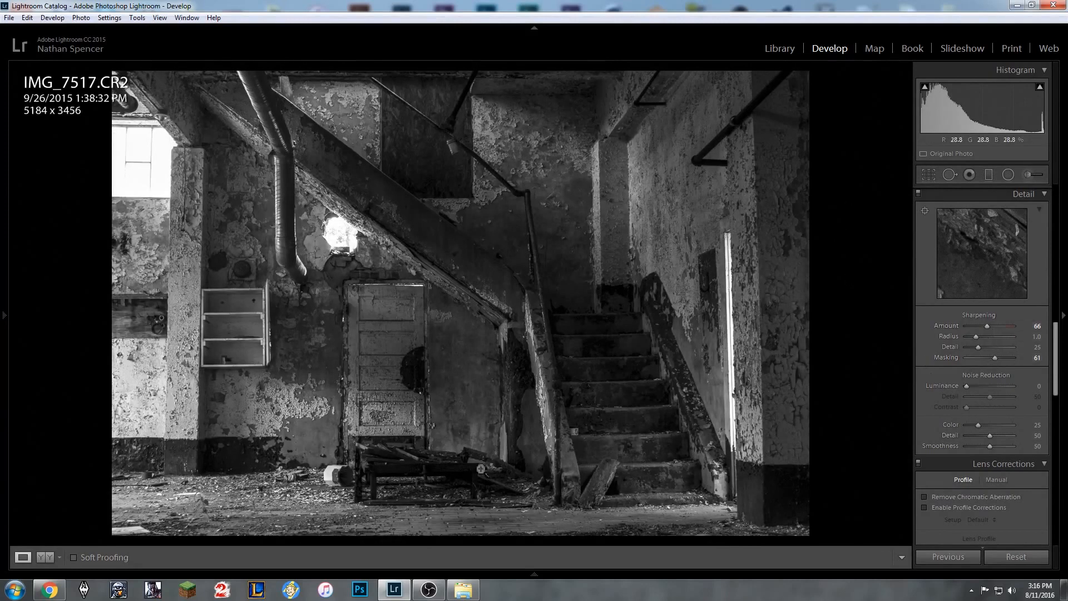
Examine the sharpened detail around the wooden bench, door and stair rail at close zoom.
click(426, 483)
drag(425, 484, 510, 426)
drag(708, 420, 572, 498)
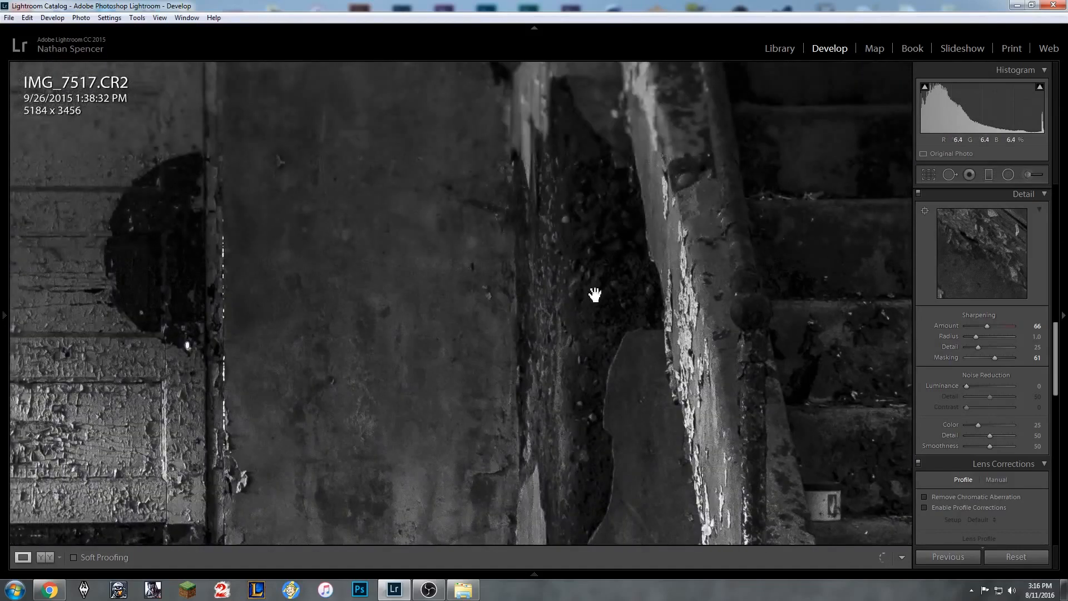
double_click(556, 423)
drag(484, 413, 537, 364)
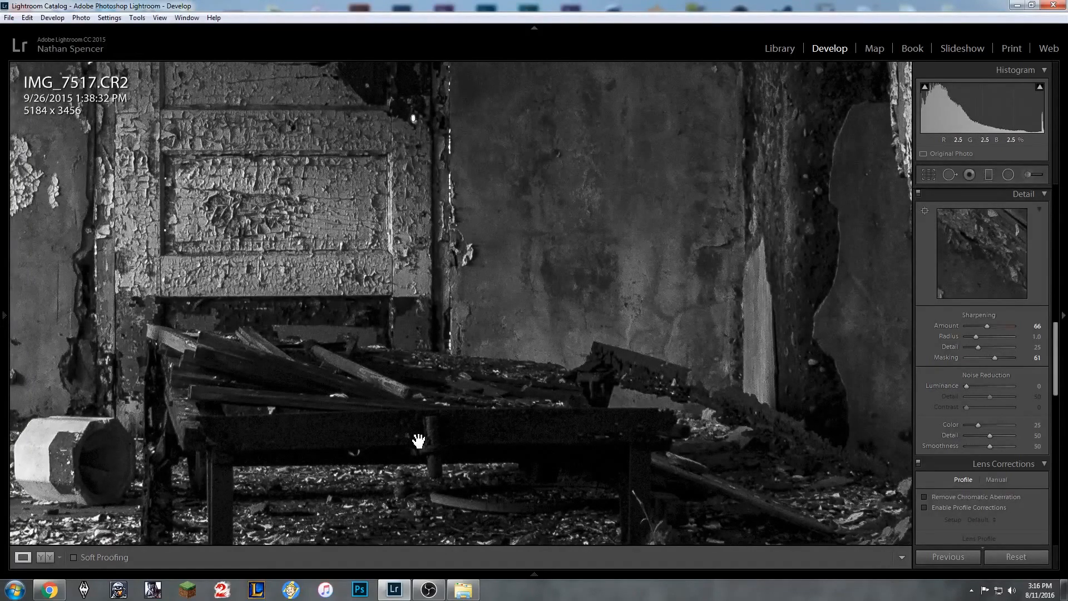
double_click(509, 446)
drag(327, 320, 253, 311)
click(253, 311)
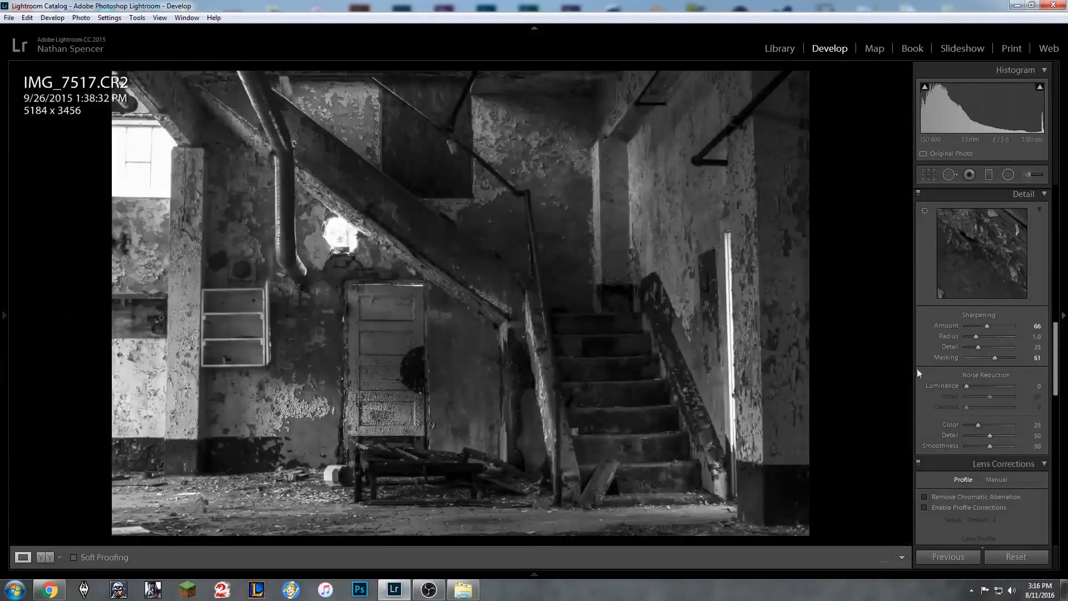
Set the luminance noise reduction to 15, checking its effect around the wooden bench.
drag(967, 387, 970, 388)
drag(972, 389, 974, 388)
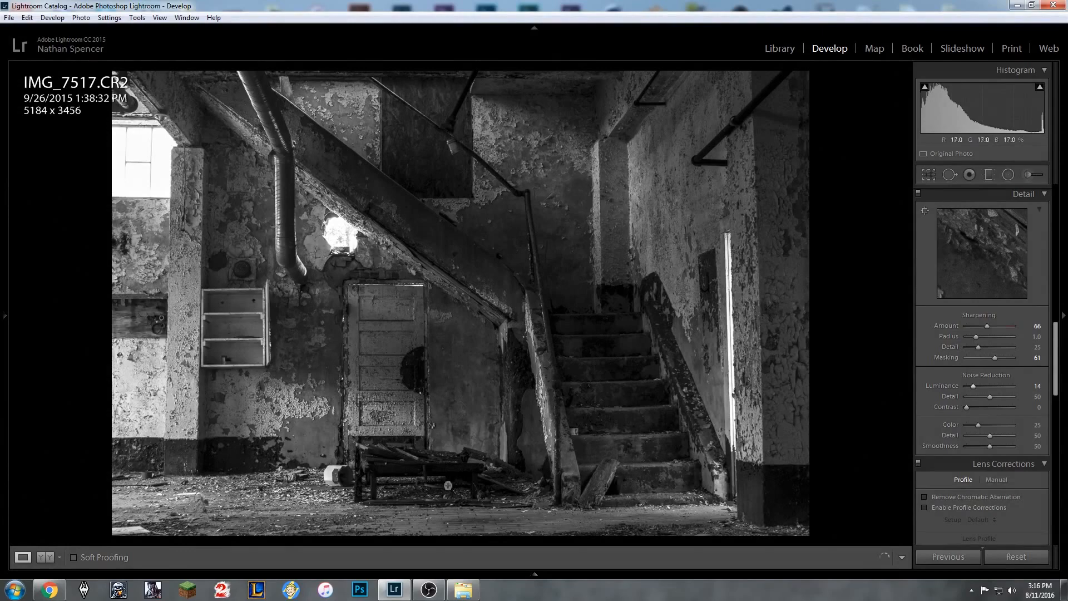
click(424, 476)
drag(420, 494, 465, 402)
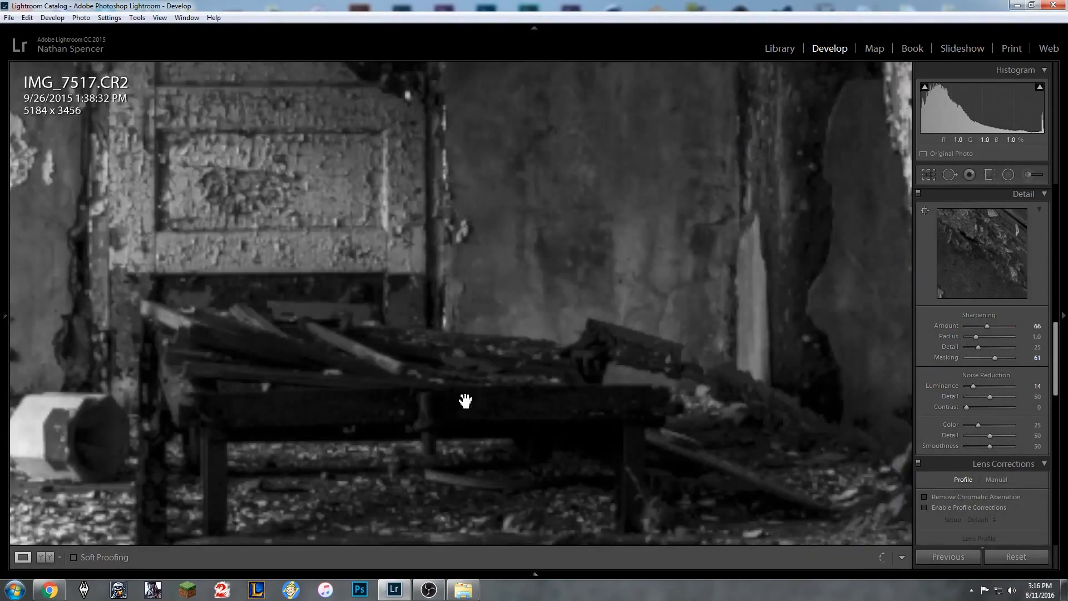
drag(645, 422, 590, 407)
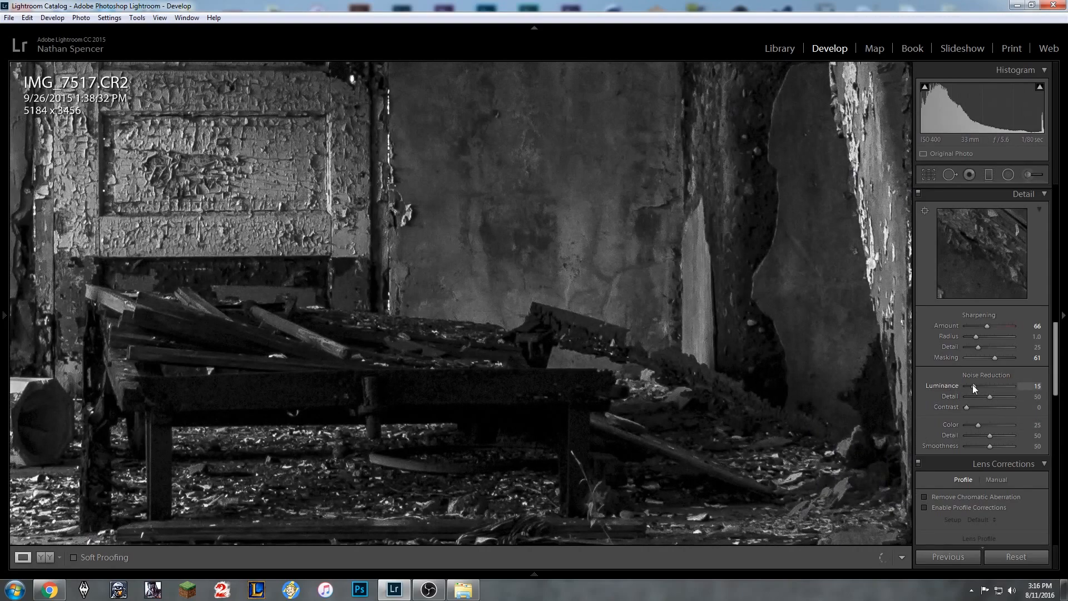
Examine the noise-reduced peeling paint, door and bench at close zoom, and return to the full photo.
click(563, 436)
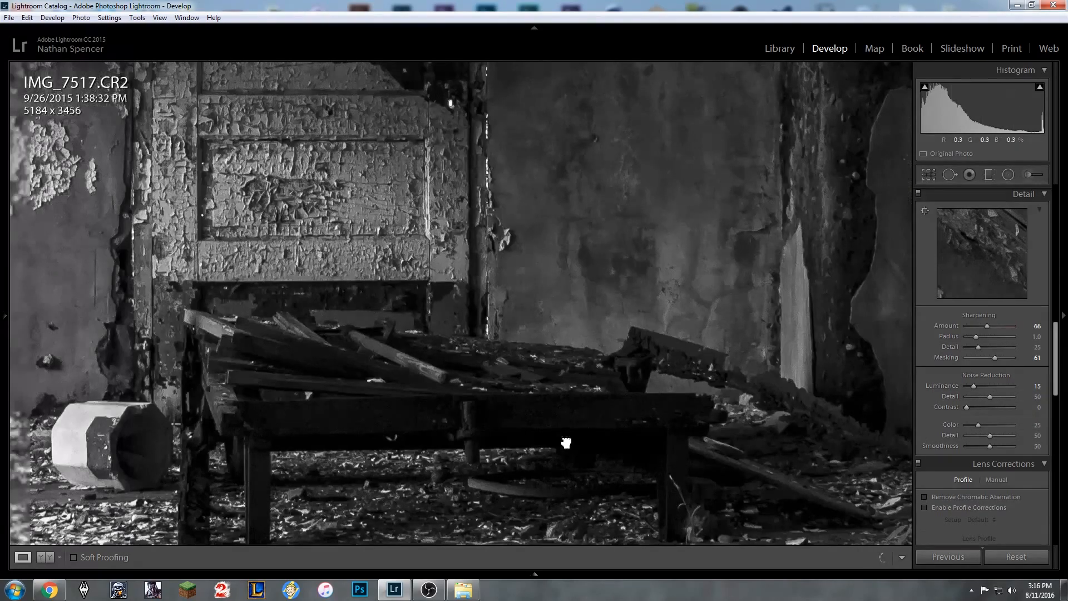
click(651, 457)
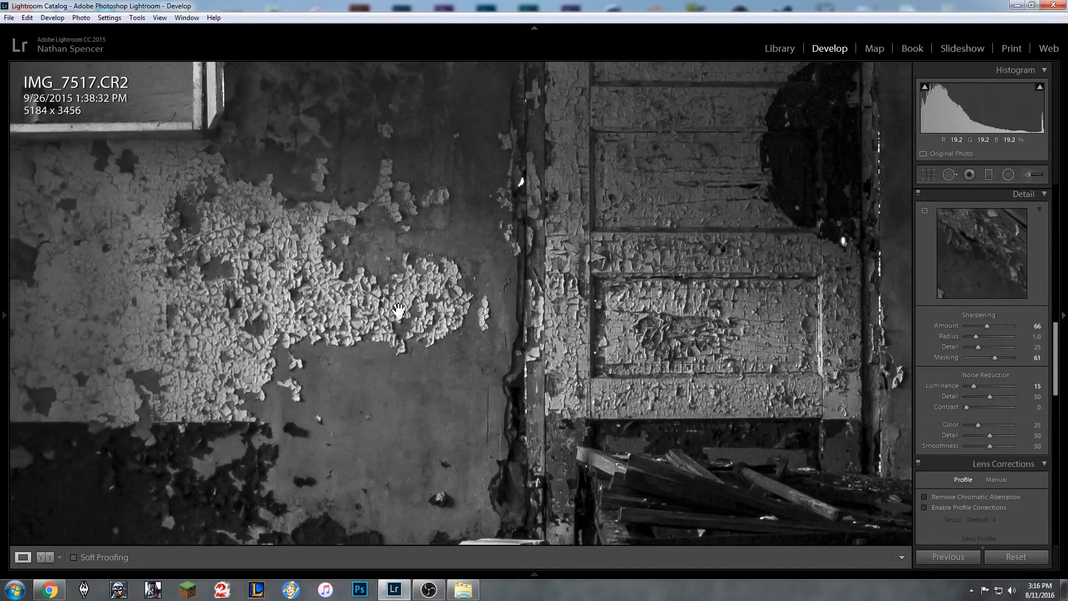
drag(398, 308, 604, 455)
drag(453, 305, 566, 380)
drag(427, 335, 538, 446)
drag(416, 447, 312, 505)
click(377, 383)
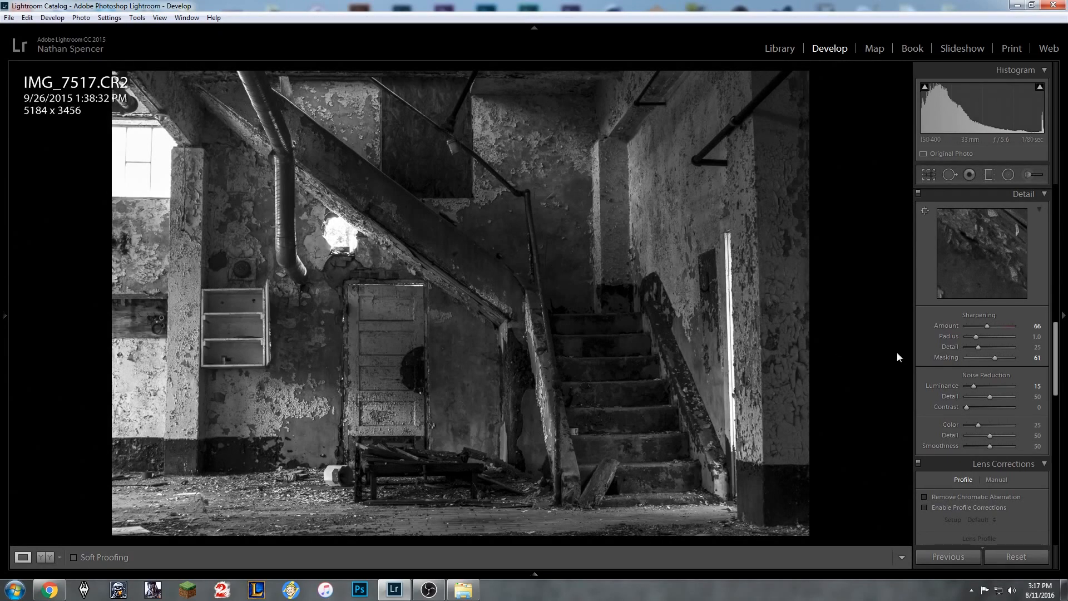
Raise the photo's clarity to +31.
scroll(946, 434, up, 3)
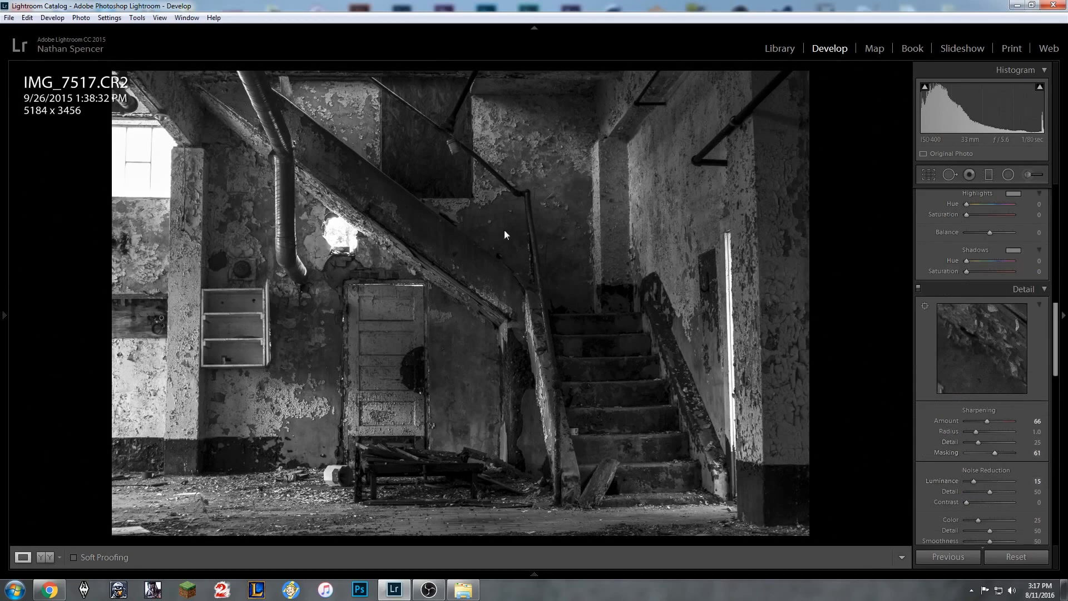
scroll(1011, 361, up, 10)
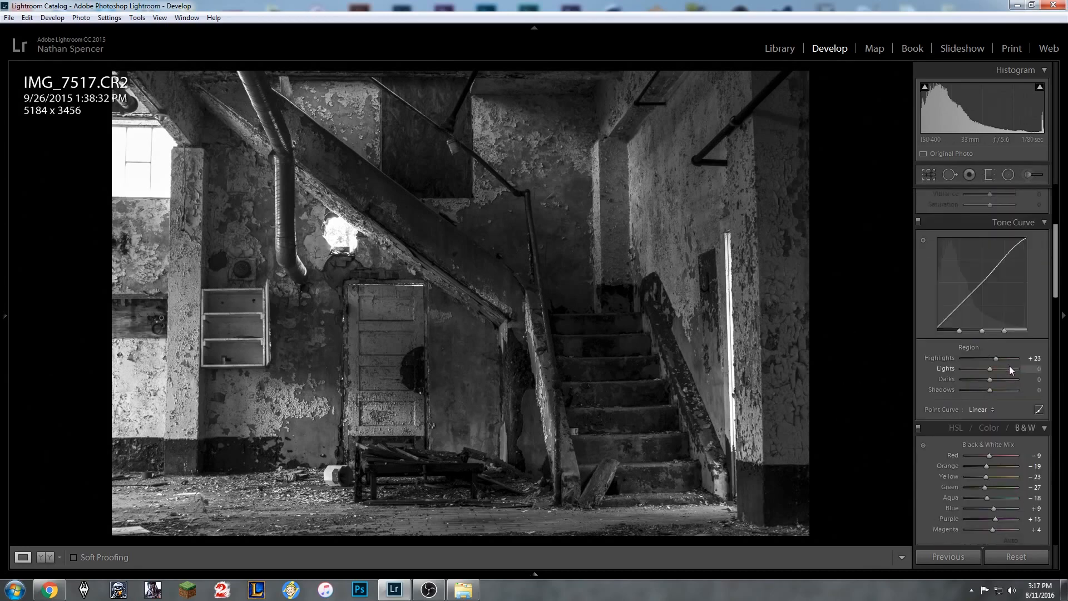
scroll(1009, 366, up, 3)
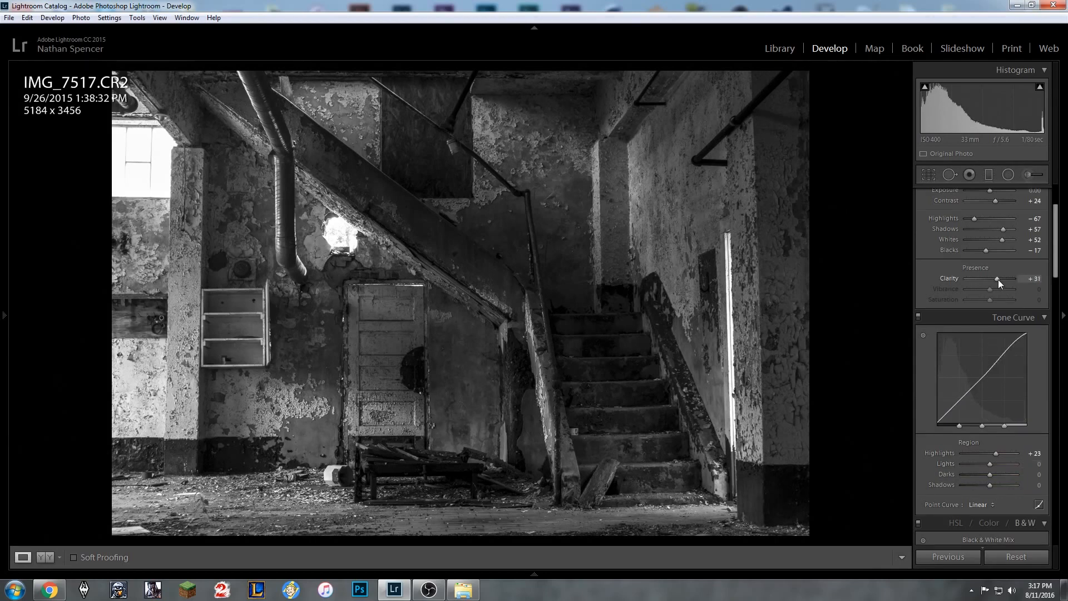
Set the color noise reduction to 83 and remove chromatic aberration, checking the bright wall opening up close.
scroll(1016, 452, down, 10)
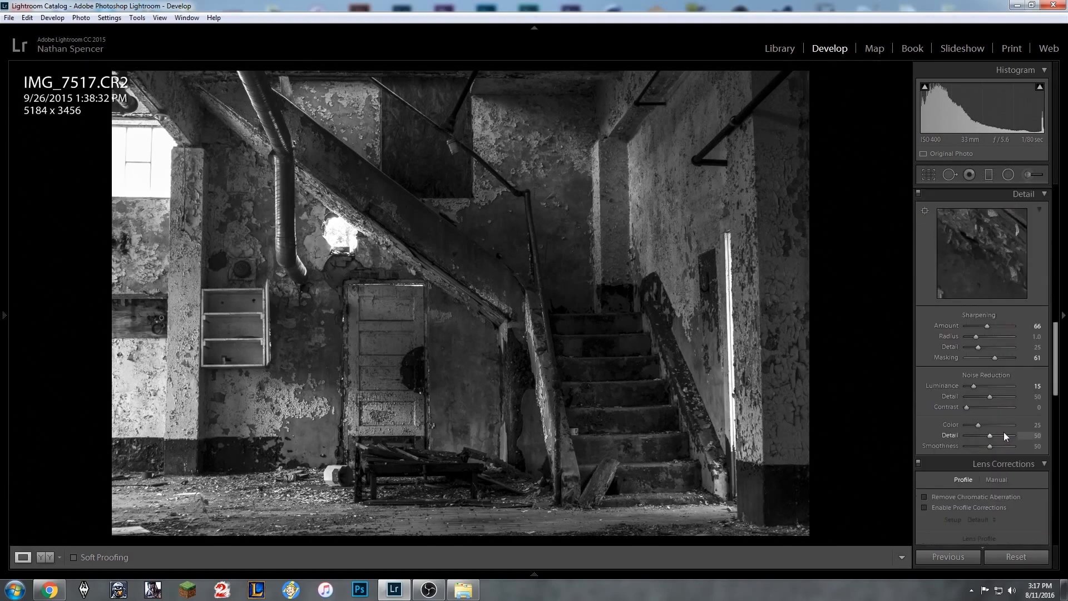
scroll(1003, 432, down, 3)
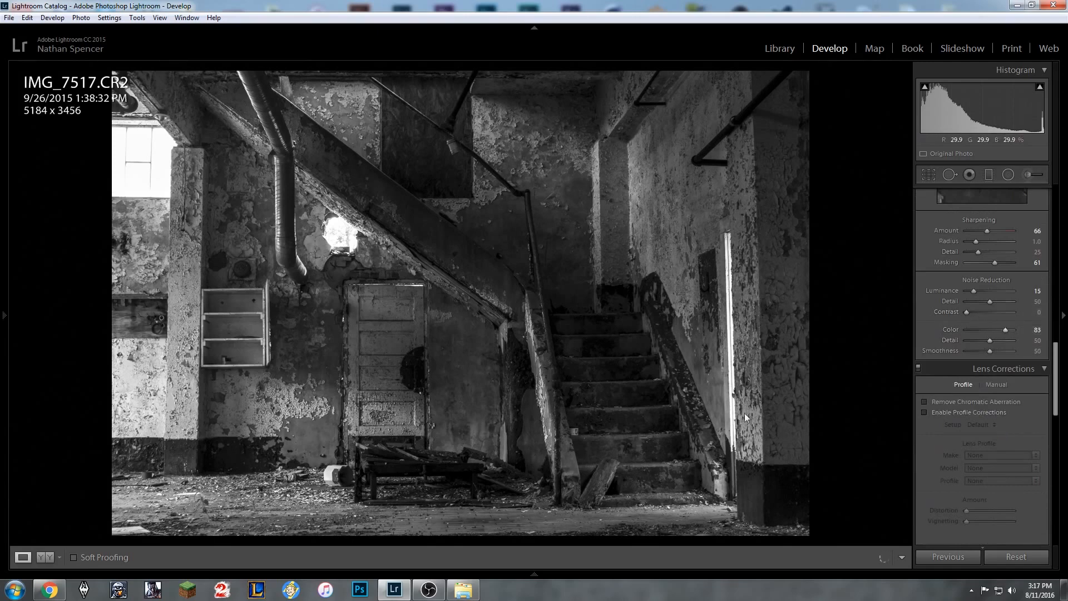
scroll(979, 441, down, 3)
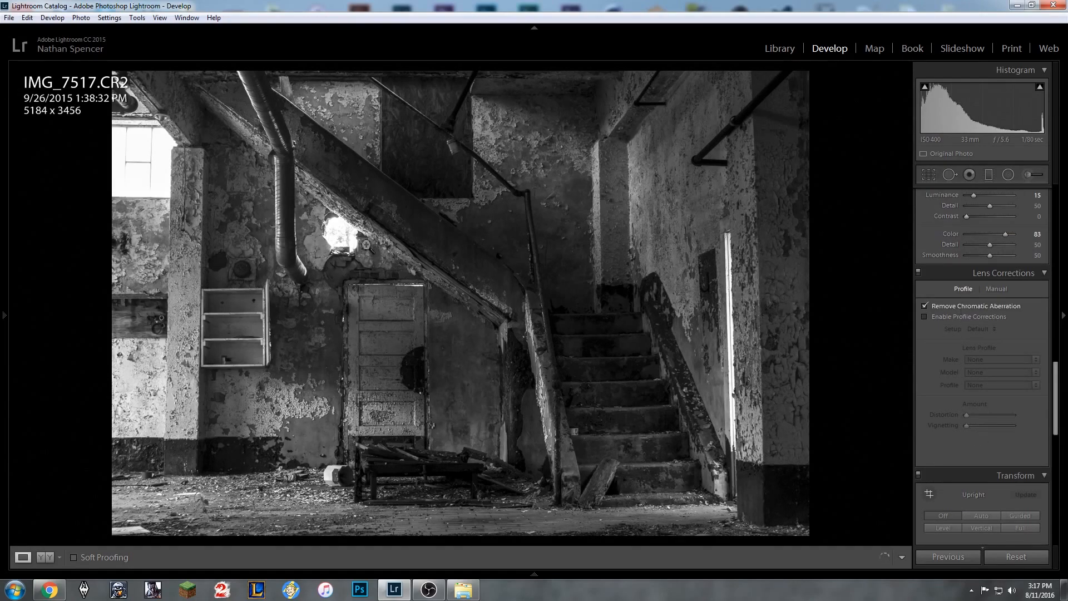
click(339, 242)
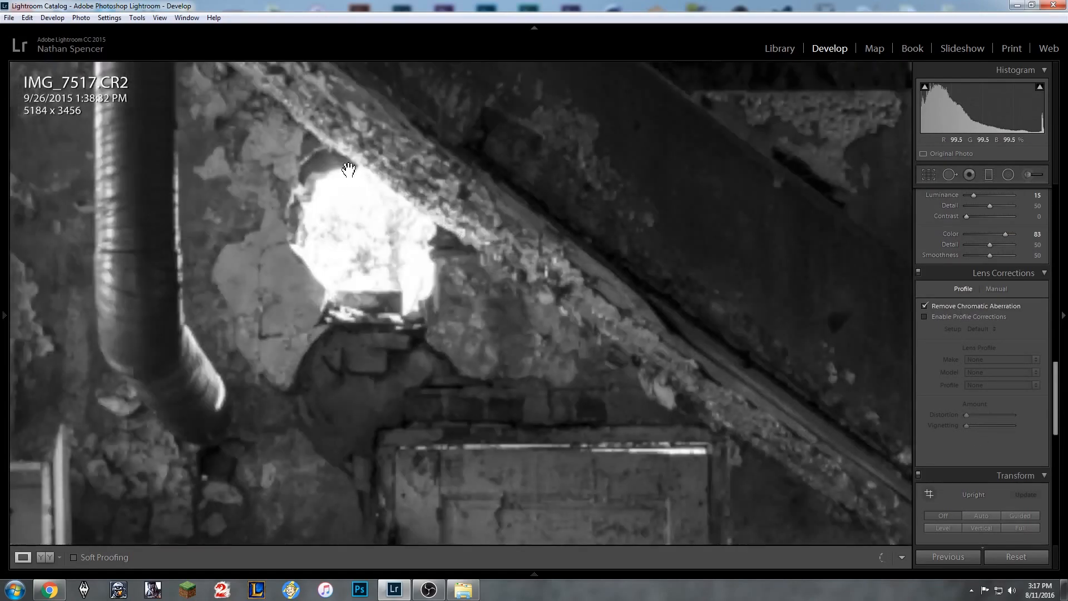
Inspect the edges of the bright wall opening and the window up close, then return to the full photo.
drag(416, 322, 560, 360)
click(560, 360)
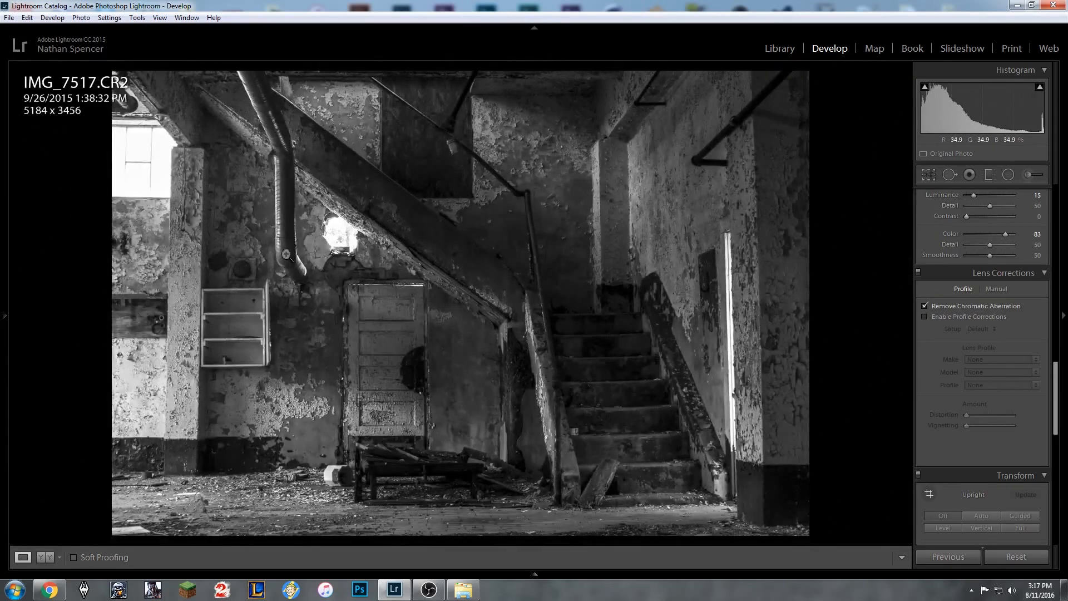
click(147, 163)
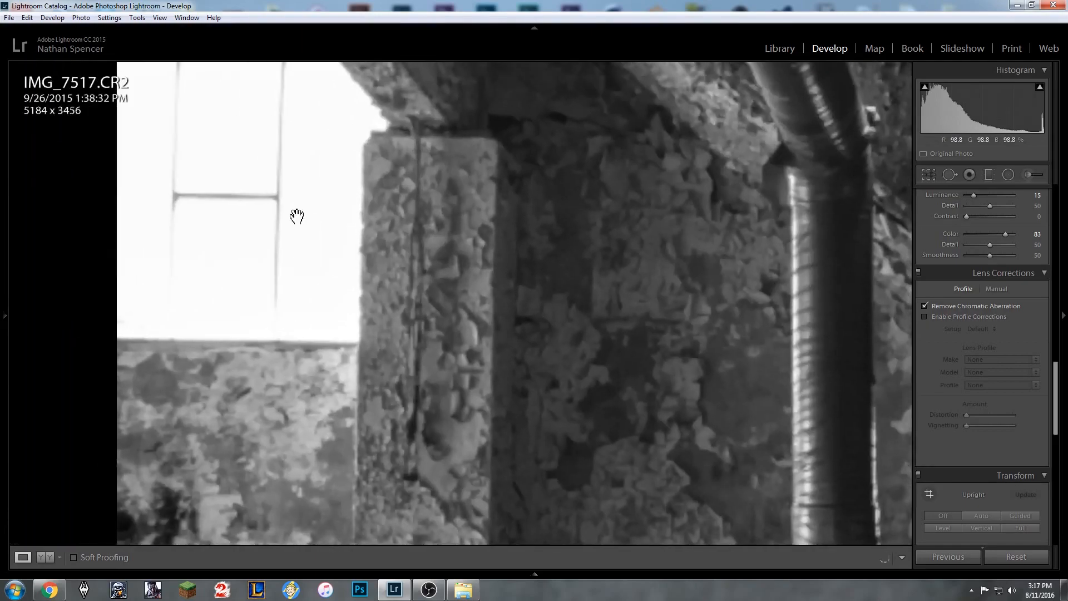
drag(284, 245, 303, 334)
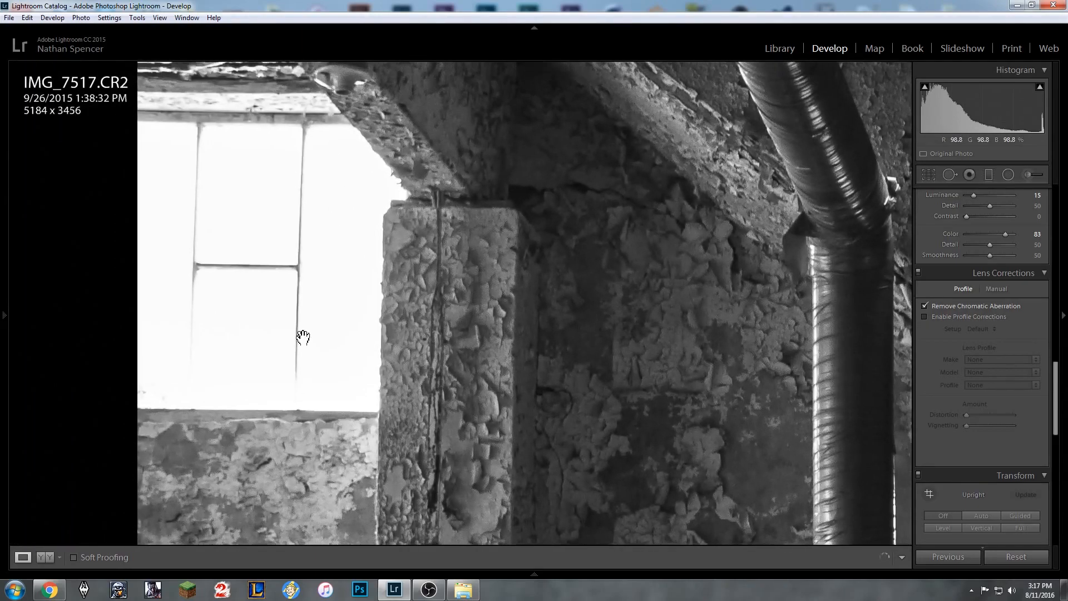
click(302, 334)
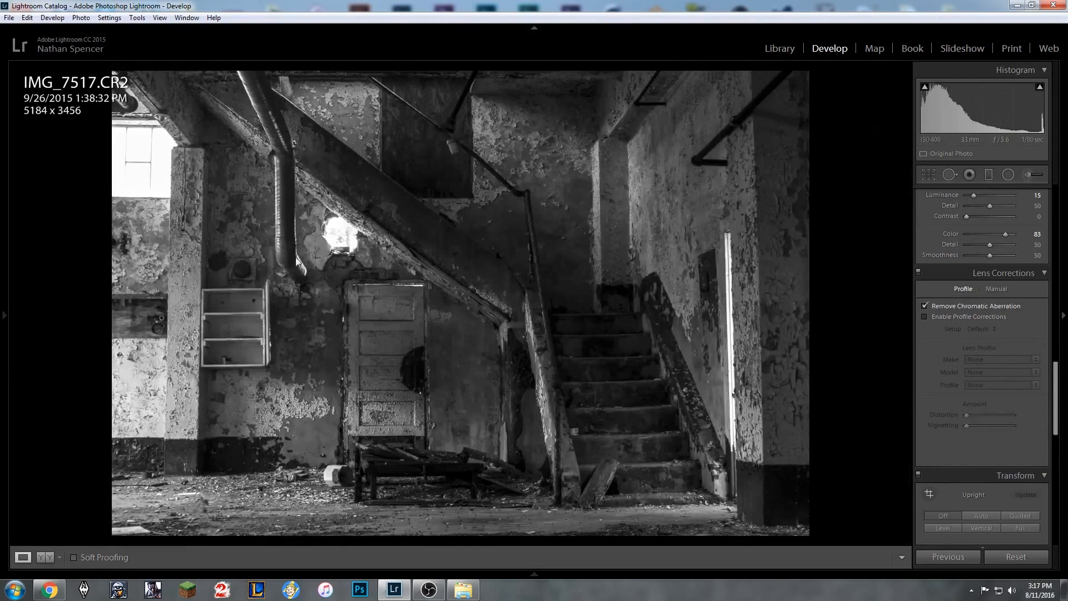
Enable the lens profile corrections, comparing the photo with and without them, and set the profile's vignetting correction to 0.
click(959, 316)
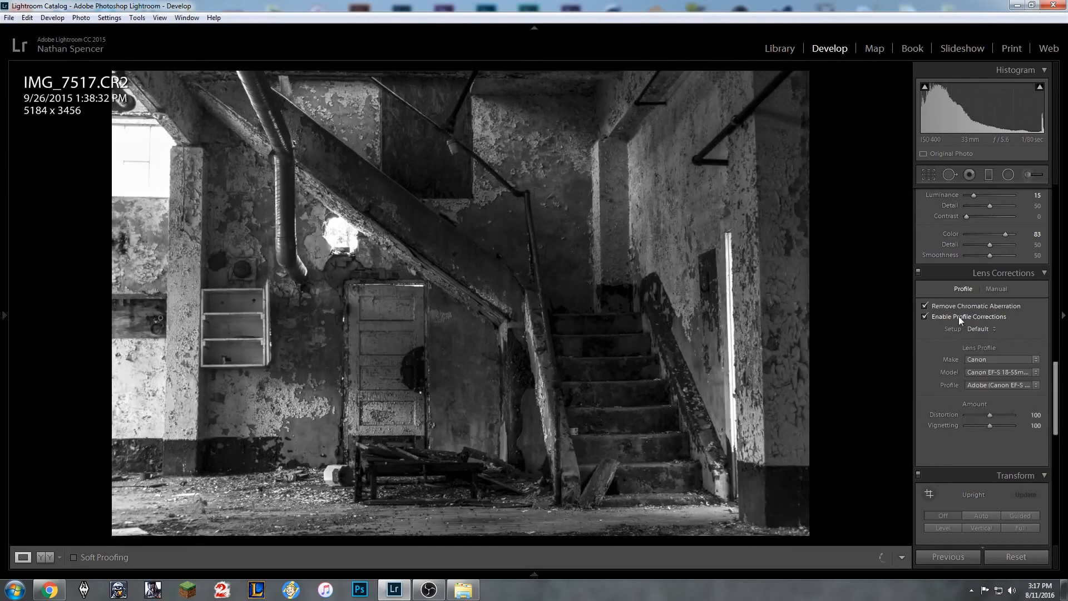
click(959, 317)
click(958, 319)
click(958, 318)
click(958, 319)
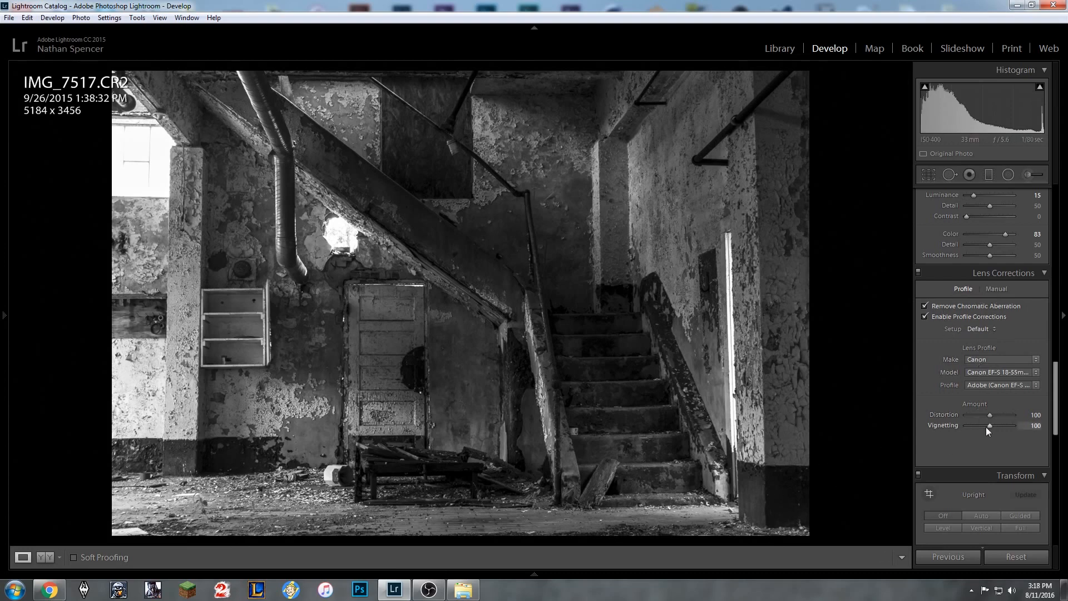
drag(986, 426, 947, 423)
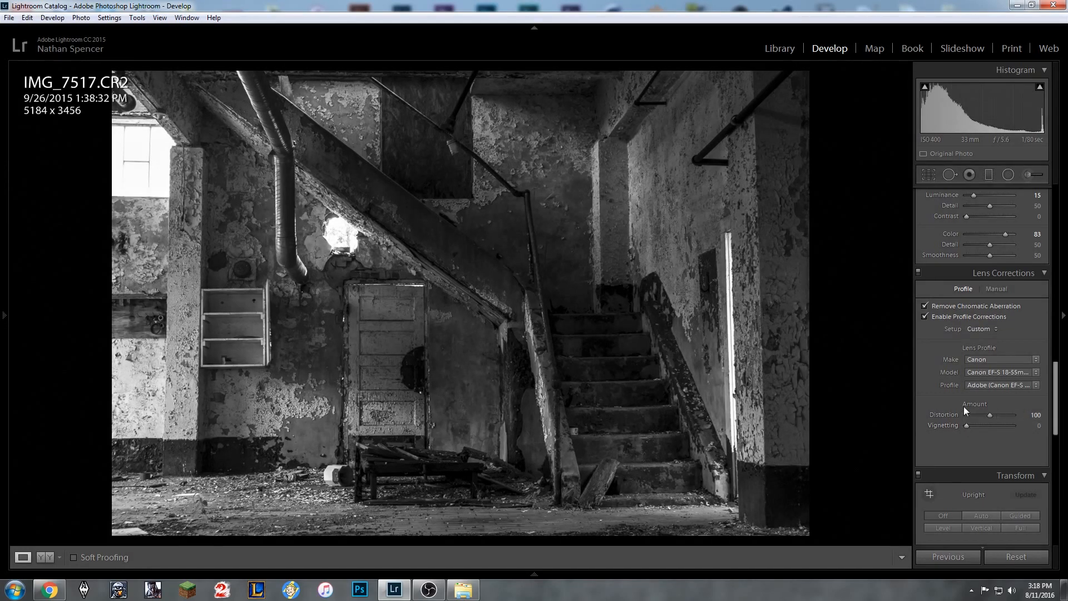
Straighten the perspective with the Auto Upright correction and check the crop frame, keeping the original aspect and 0.00 angle.
scroll(984, 466, down, 5)
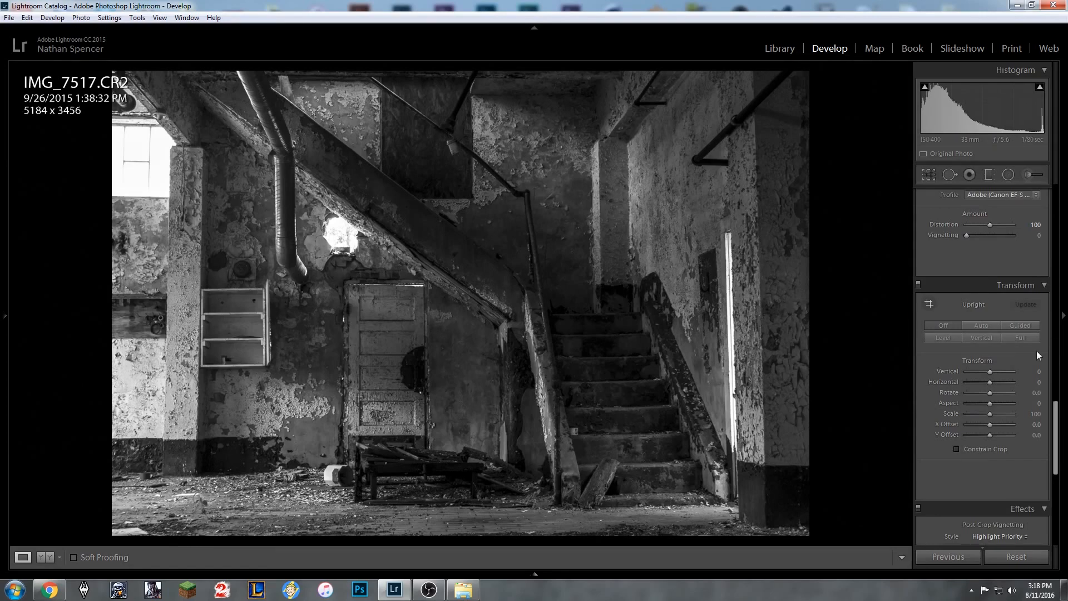
click(983, 327)
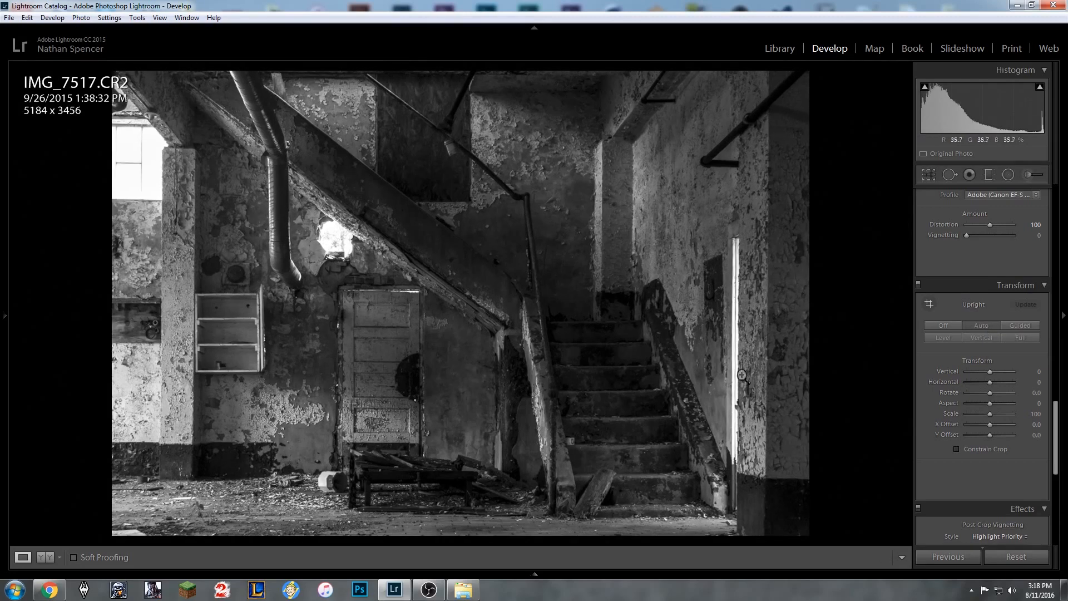
key(r)
click(999, 282)
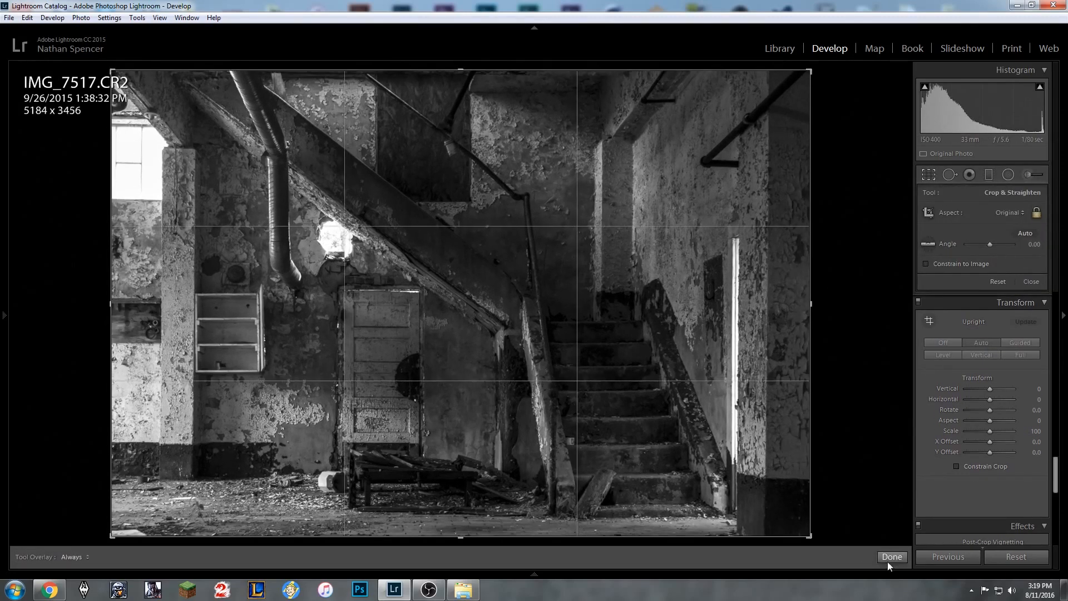
click(889, 560)
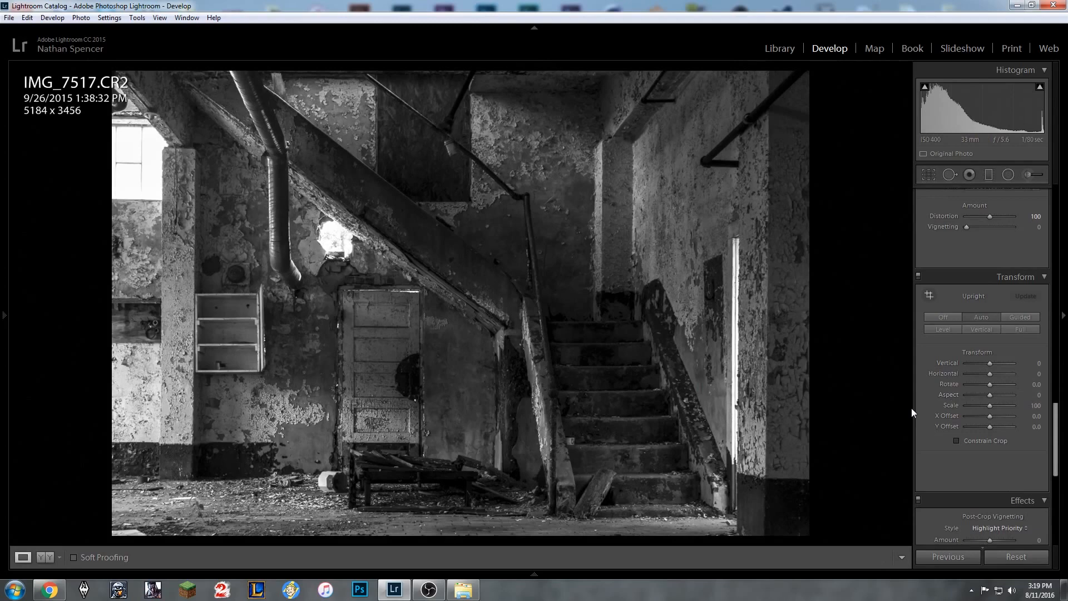
Darken the photo's edges with a Highlight Priority post-crop vignette amount of −19.
scroll(1003, 465, down, 5)
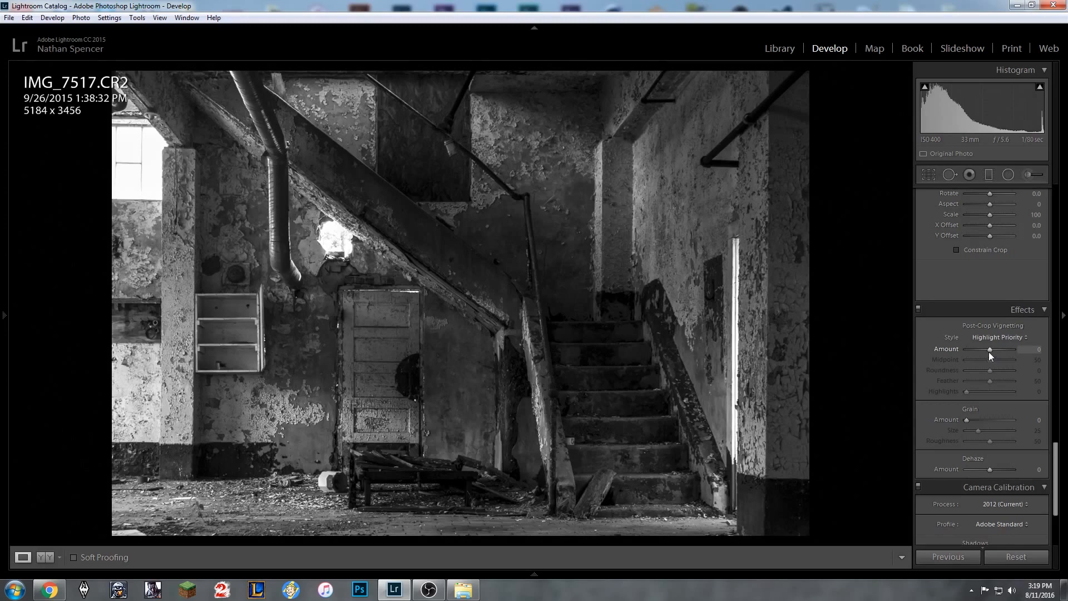
drag(989, 352, 983, 352)
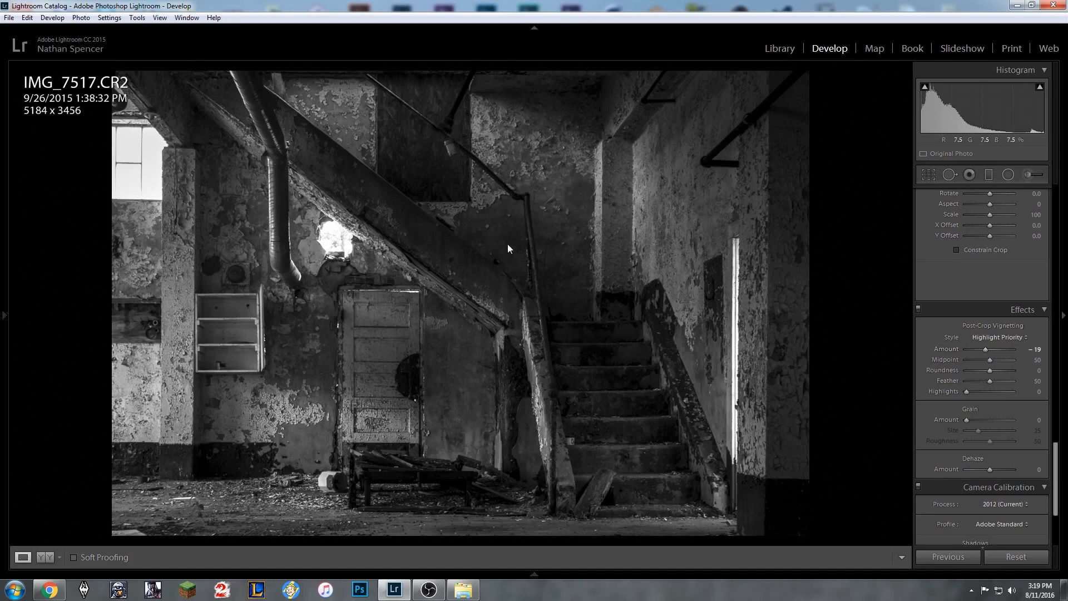
scroll(982, 415, down, 3)
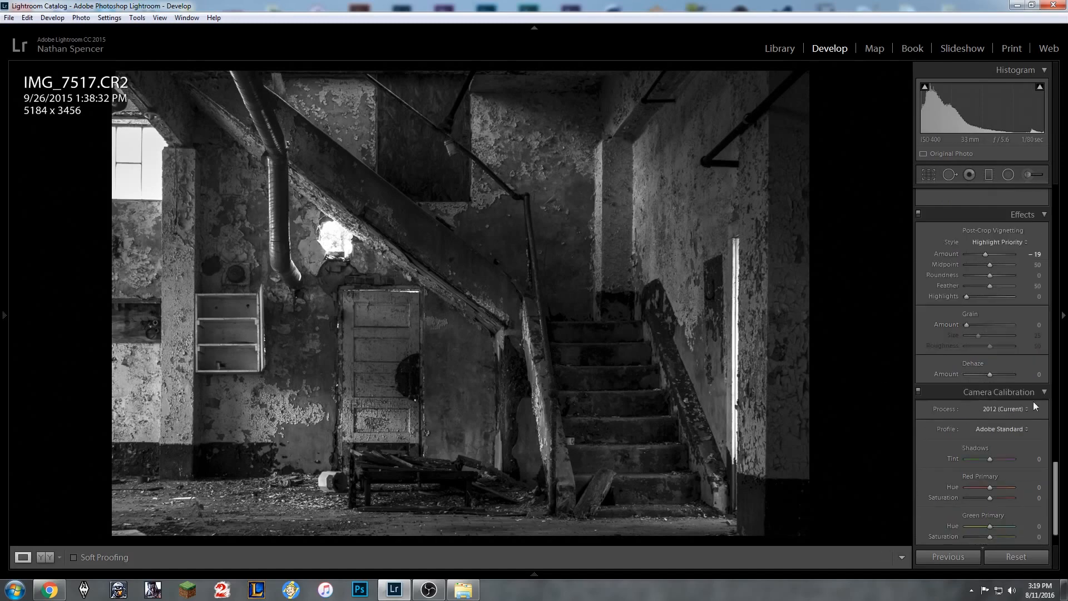
scroll(1009, 446, down, 1)
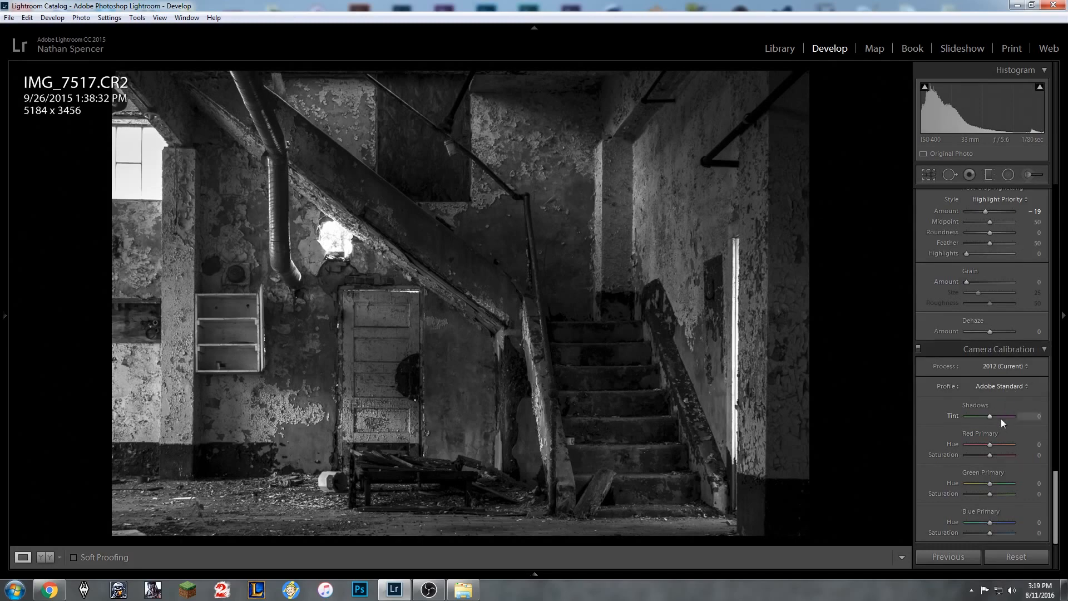
scroll(993, 409, up, 10)
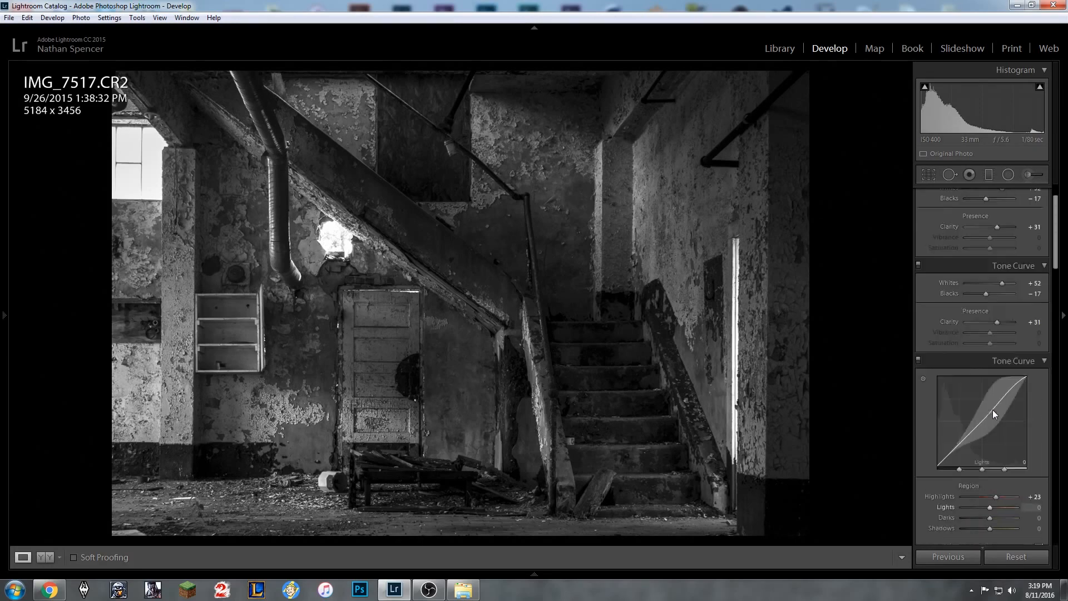
scroll(993, 409, up, 1)
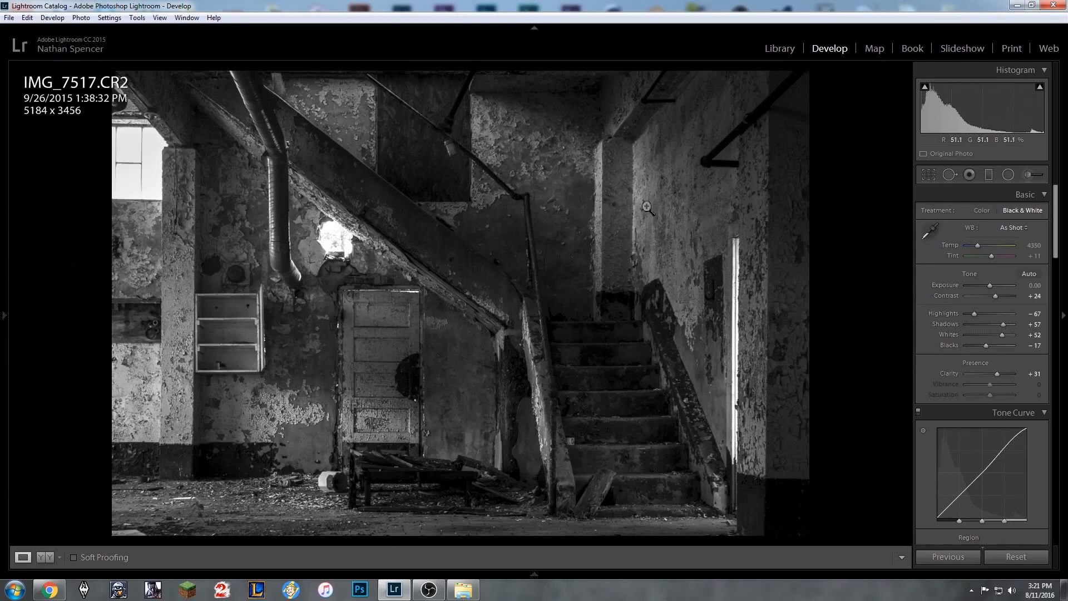
Prepare a new radial filter with temperature reset to 0, exposure 0.38, feather 100 and an inverted mask.
click(1008, 175)
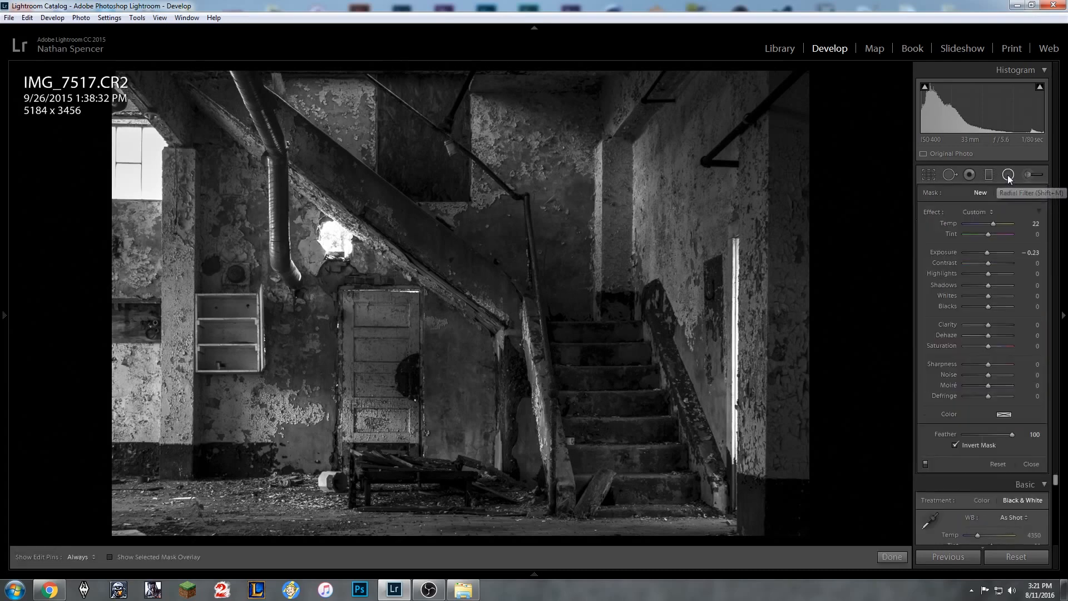
double_click(987, 254)
double_click(992, 224)
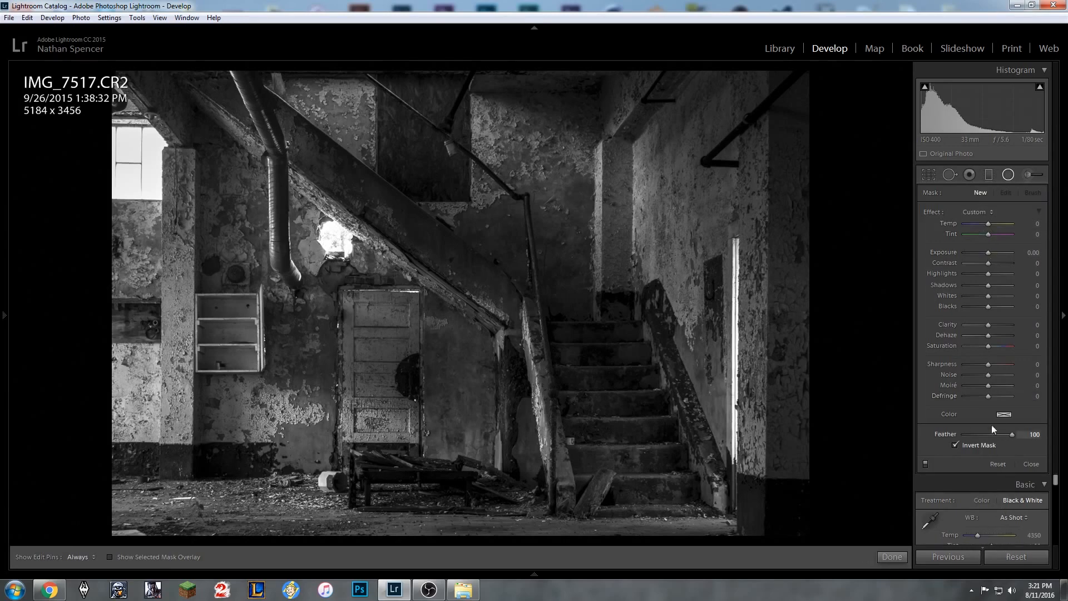
key(alt)
drag(988, 253, 989, 252)
Place a radial filter over the upper wall above the staircase, narrowed and tilted to follow the diagonal beam.
drag(442, 184, 536, 1)
drag(506, 100, 507, 99)
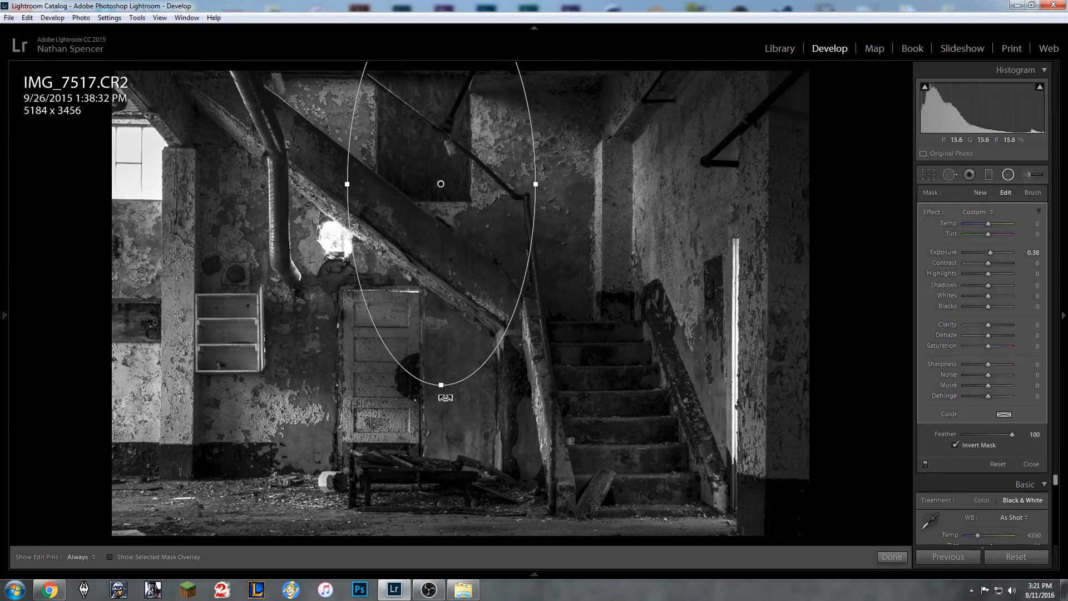
drag(442, 386, 510, 210)
drag(527, 91, 517, 106)
drag(528, 171, 516, 165)
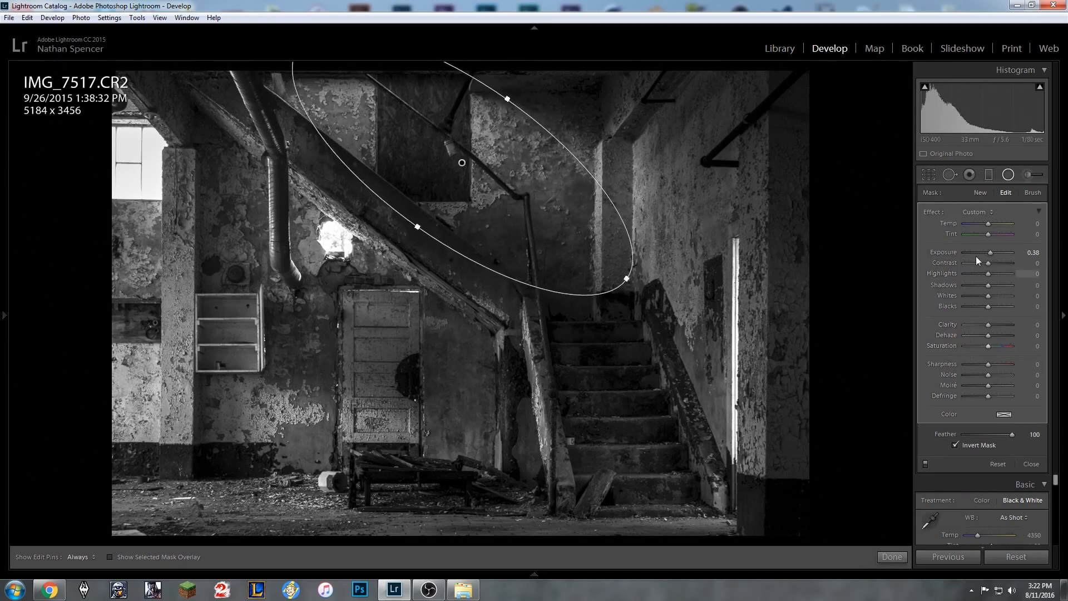
Set the upper wall's radial filter to exposure 1.05, highlights 50 and shadows −19.
drag(990, 253, 992, 253)
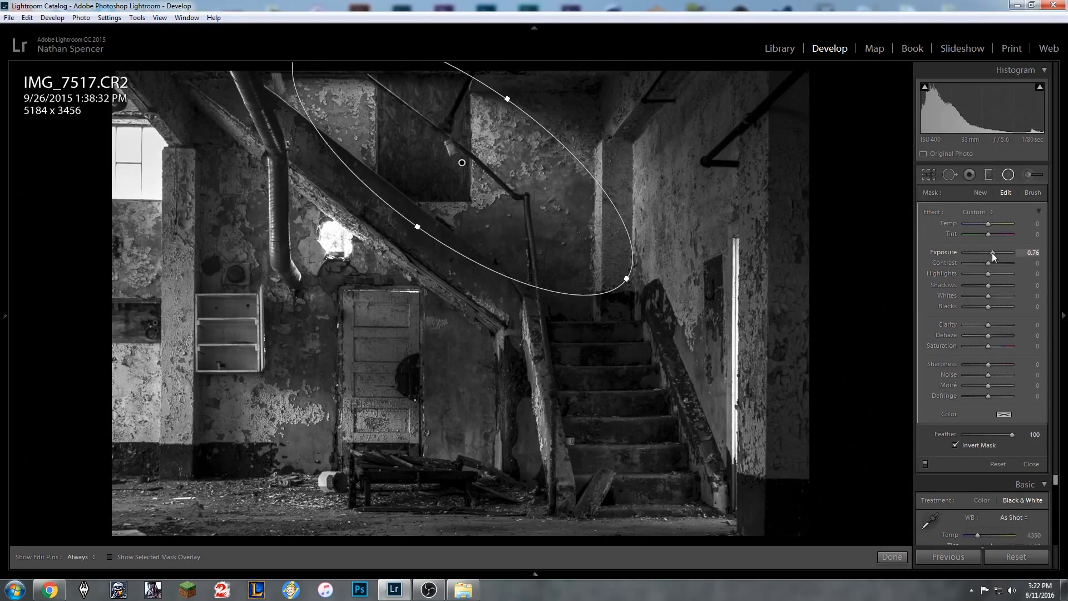
drag(993, 252, 994, 253)
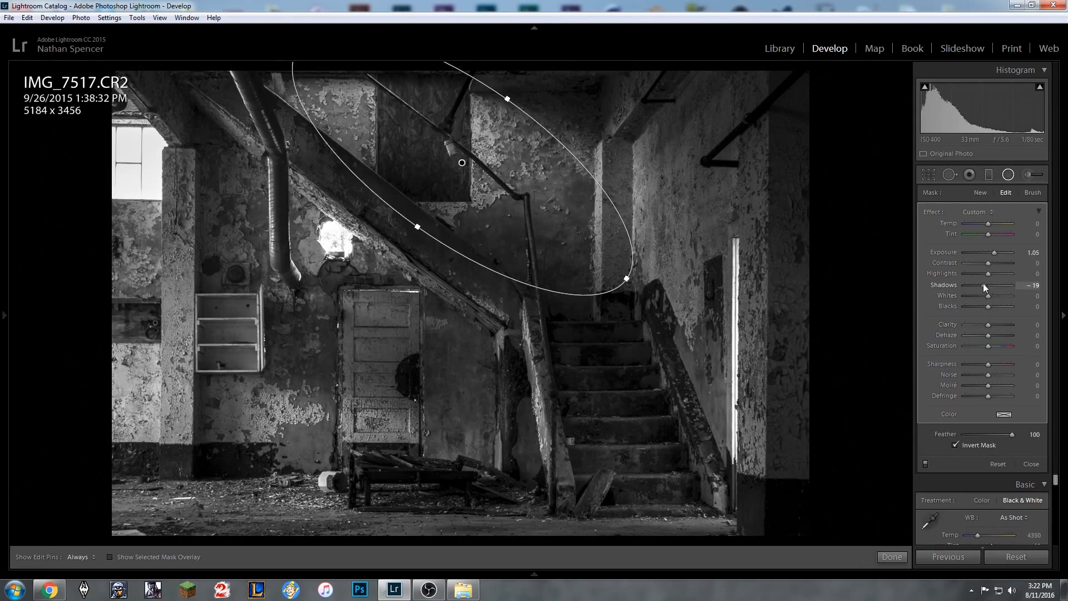
drag(985, 272, 1010, 276)
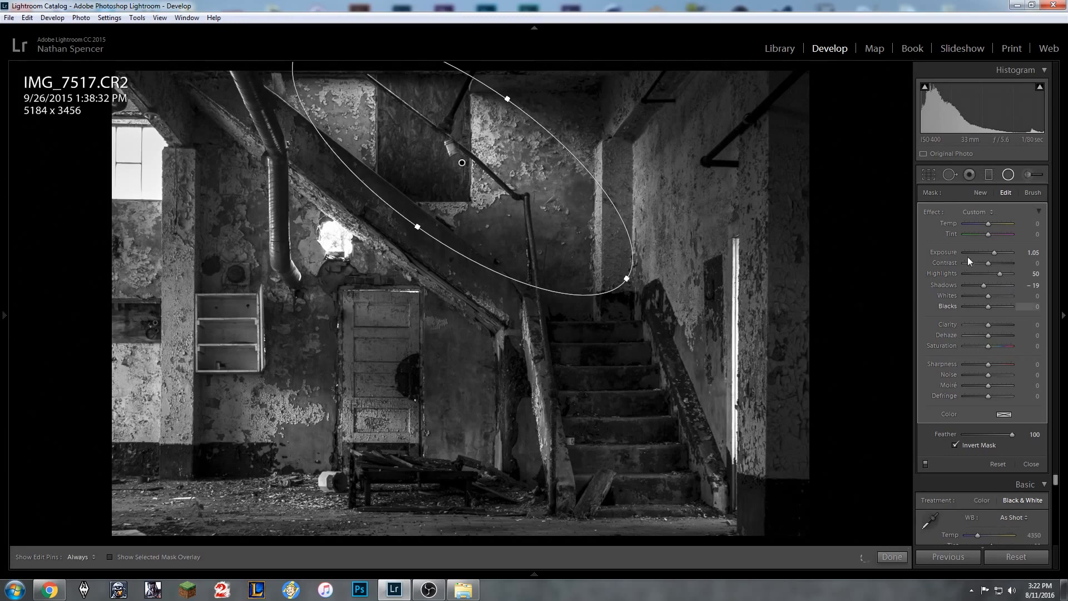
Add an upright oval radial filter over the wall corner above the stairs, with exposure 0.48 and highlights 29.
click(980, 193)
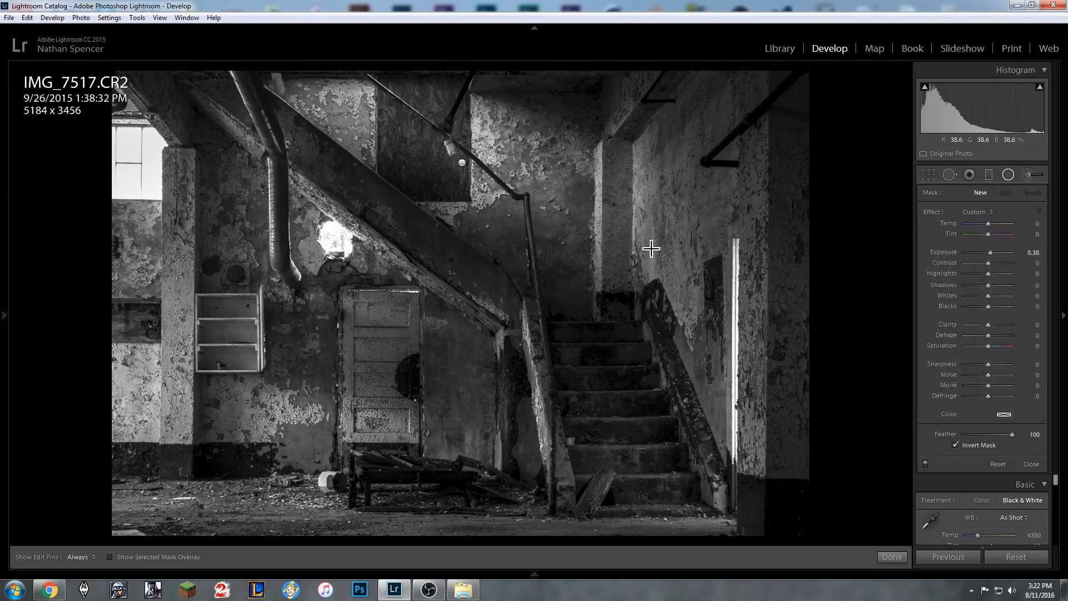
drag(648, 247, 692, 102)
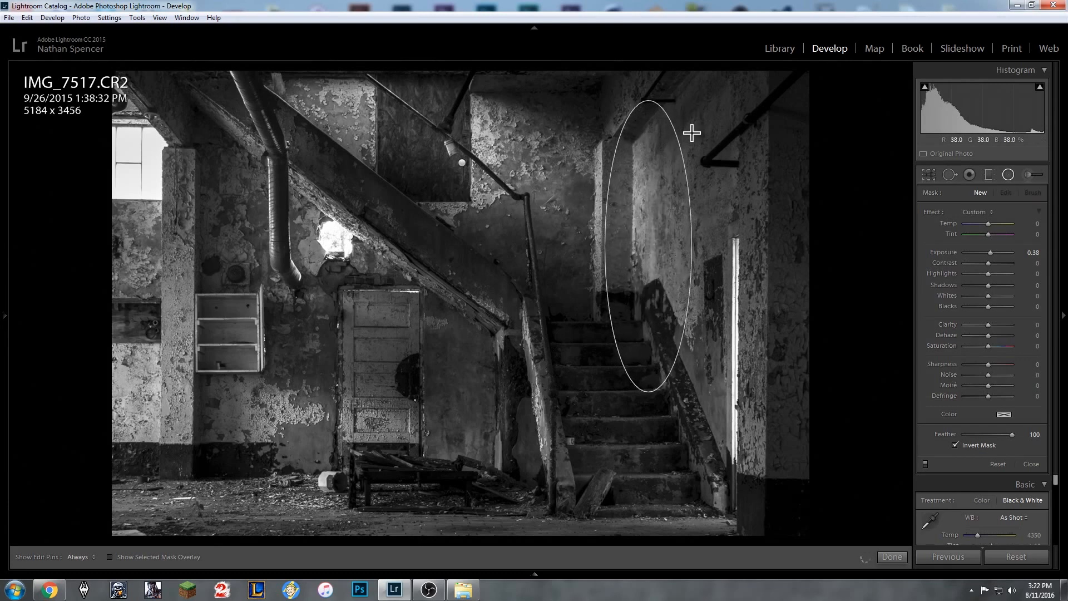
drag(668, 223, 674, 190)
drag(647, 69, 647, 105)
mouse_move(689, 214)
mouse_down()
mouse_move(669, 222)
mouse_move(679, 215)
mouse_up()
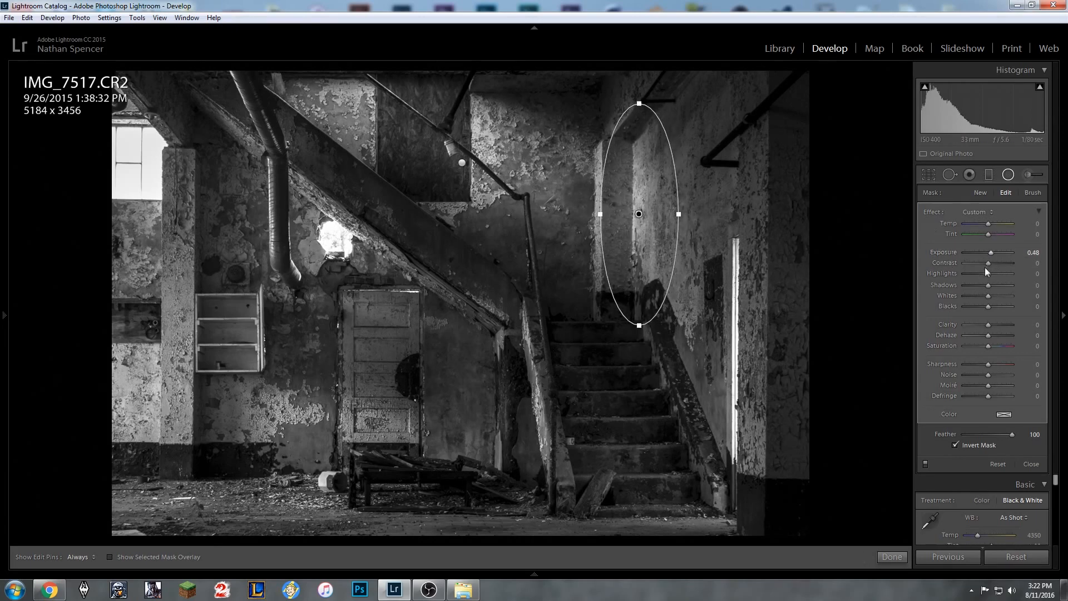
drag(988, 273, 994, 272)
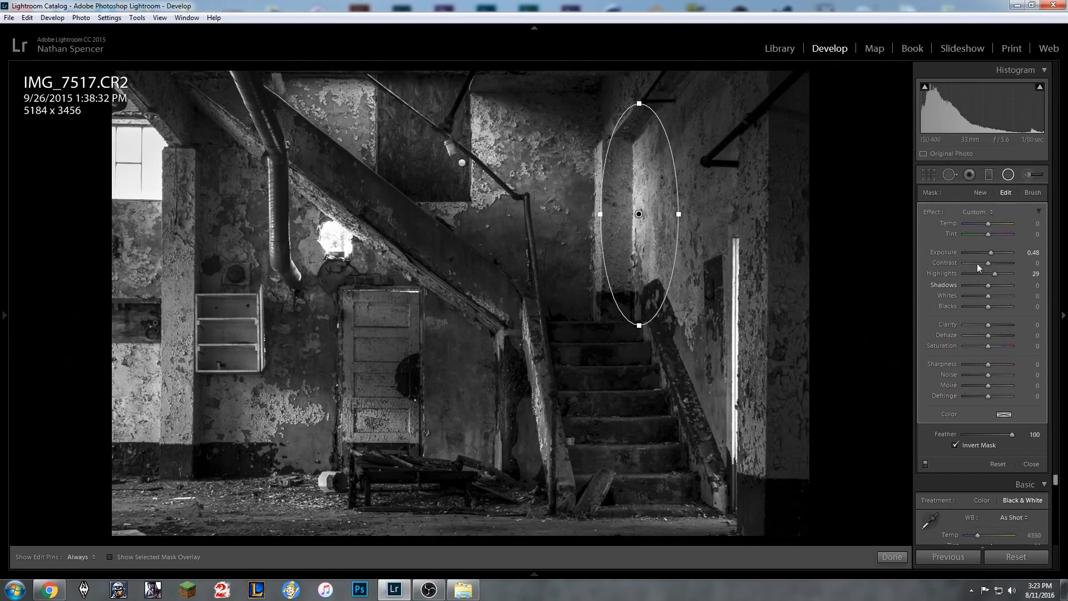
Add a wide, flat radial filter along the floor below the stairs, with exposure 1.05 and highlights 31.
click(980, 192)
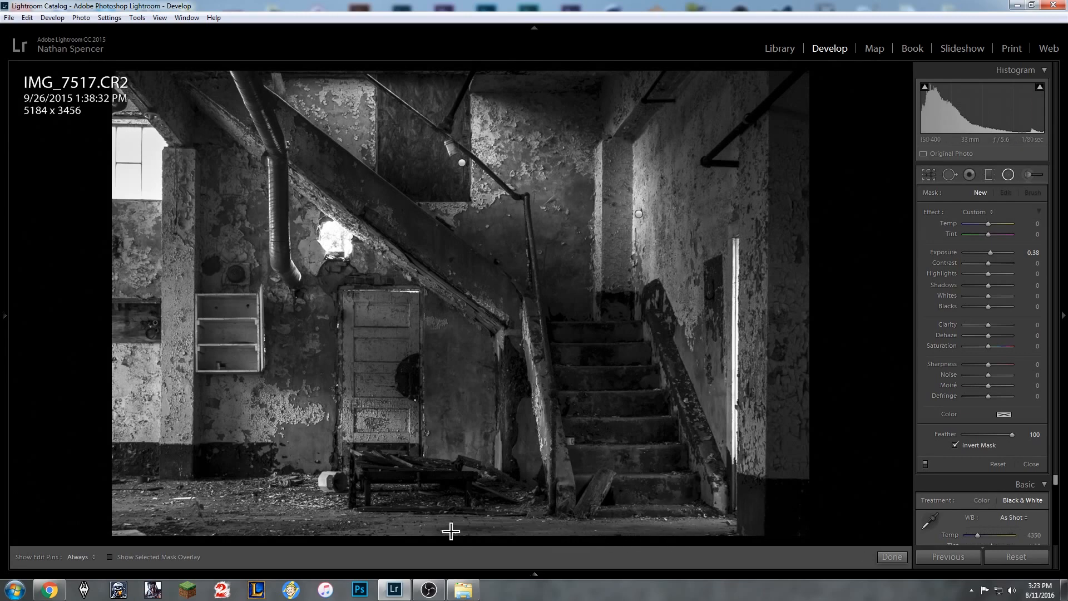
drag(542, 536, 735, 535)
drag(990, 257, 1000, 274)
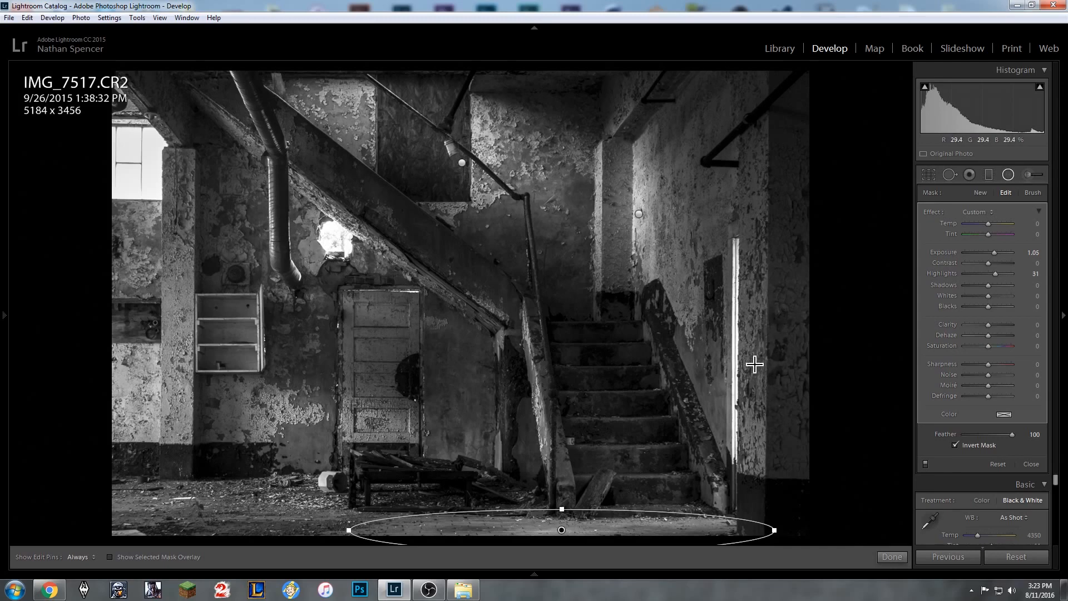
Add a tall, narrow radial filter along the pillar beside the bright doorway, with exposure 0.38 and highlights 33.
mouse_move(755, 362)
mouse_down()
mouse_move(779, 245)
mouse_move(771, 211)
mouse_up()
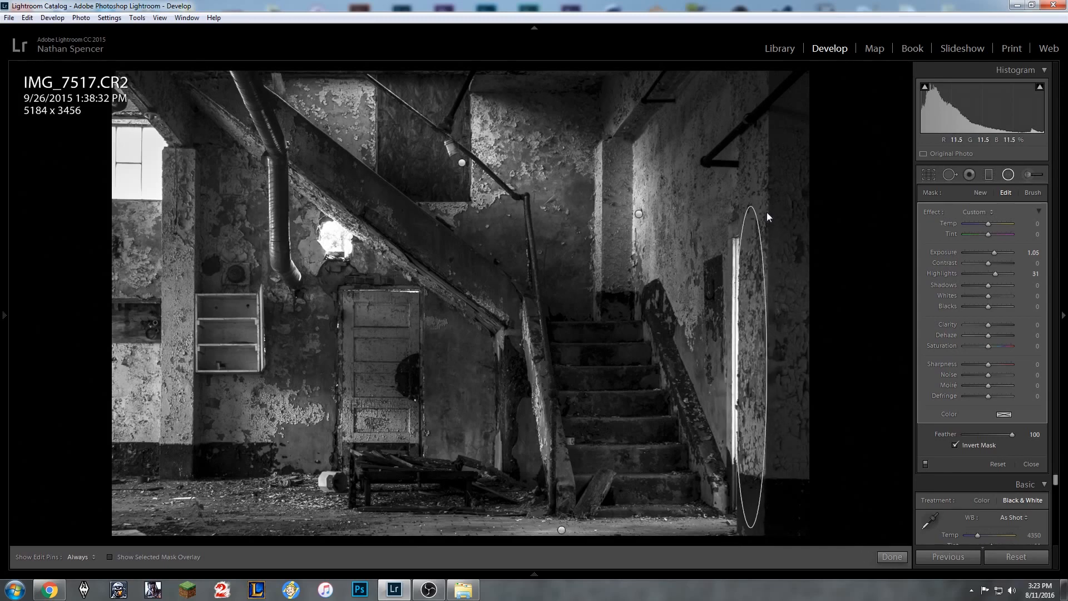
drag(757, 317, 759, 322)
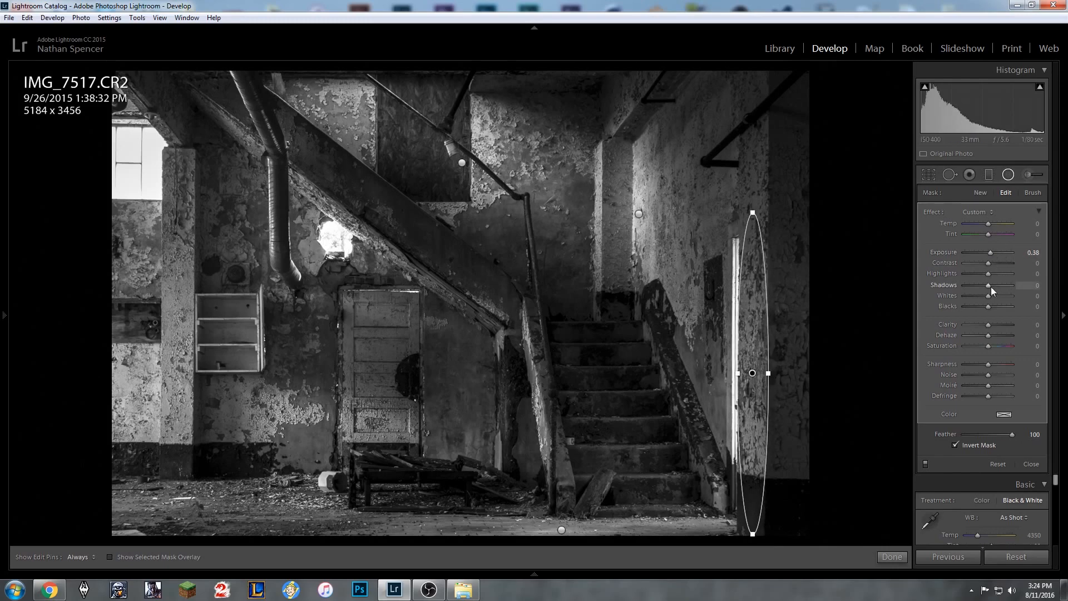
drag(989, 274, 996, 275)
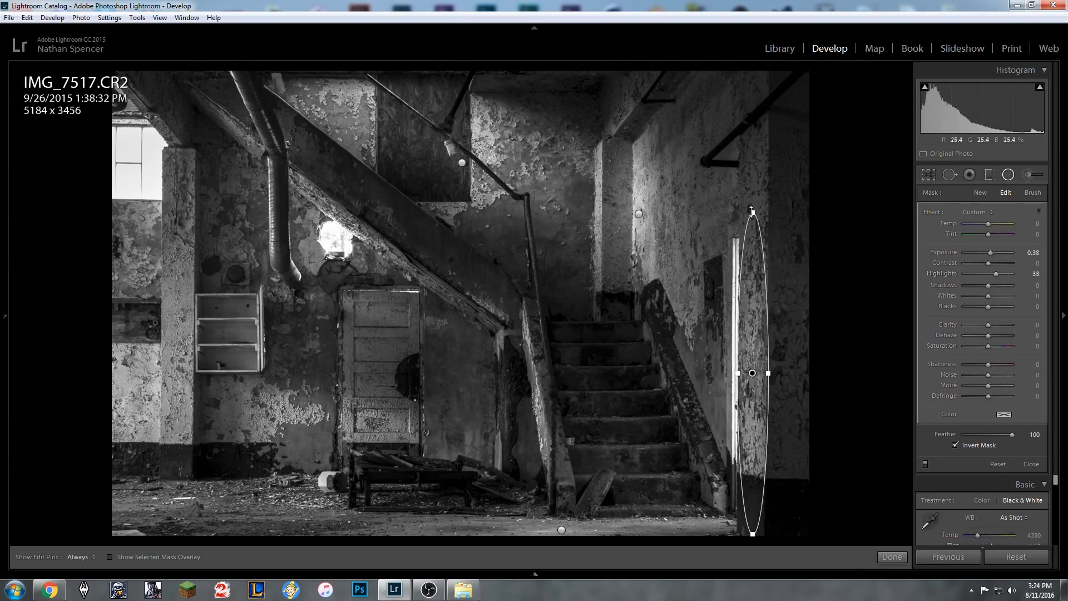
drag(752, 210, 753, 162)
drag(759, 262, 759, 241)
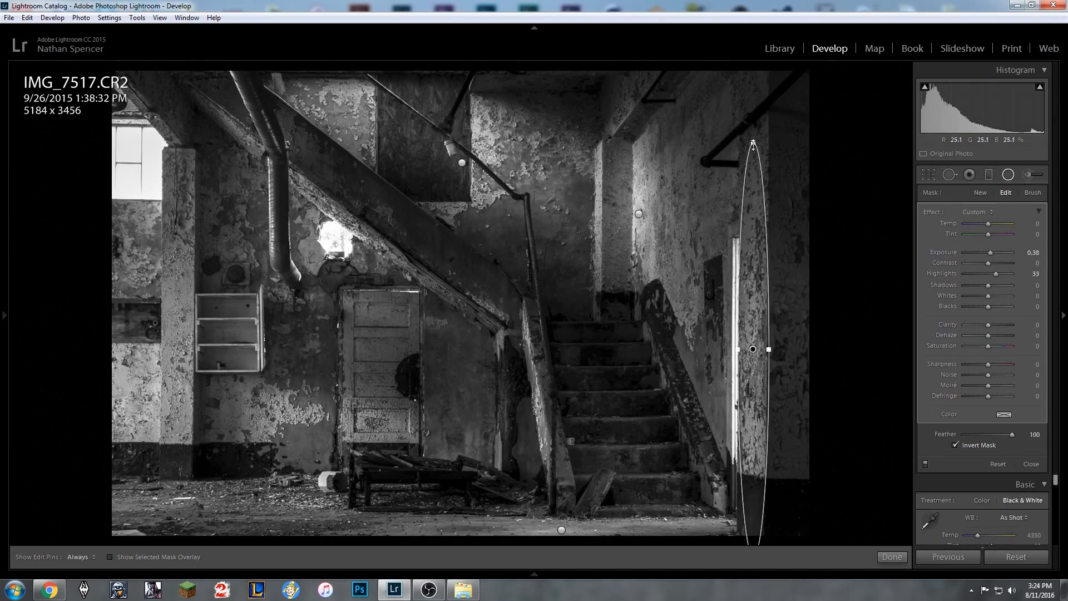
drag(753, 140, 753, 126)
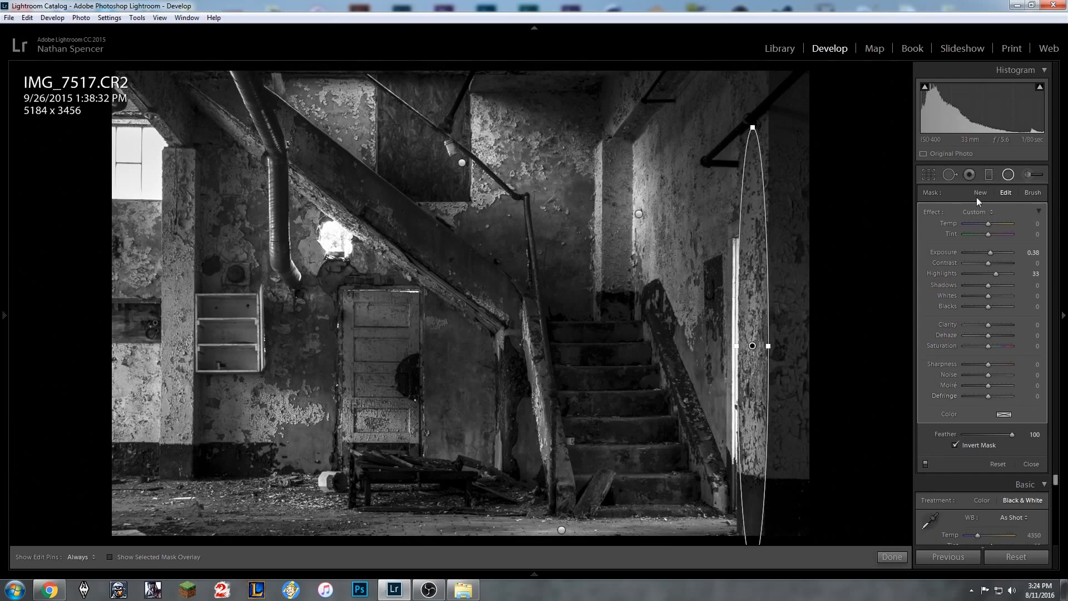
Add a tilted oval radial filter over the lower staircase and its railing, with exposure 0.38 and highlights 48.
click(511, 404)
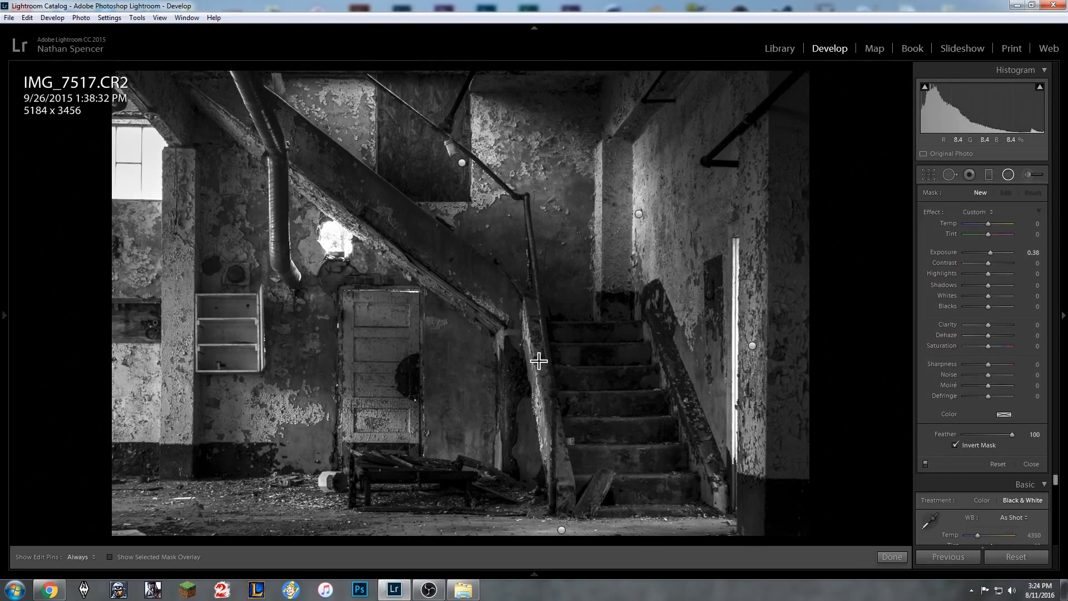
mouse_move(592, 419)
mouse_down()
mouse_move(642, 365)
mouse_move(650, 272)
mouse_move(642, 295)
mouse_move(609, 291)
mouse_move(472, 340)
mouse_up()
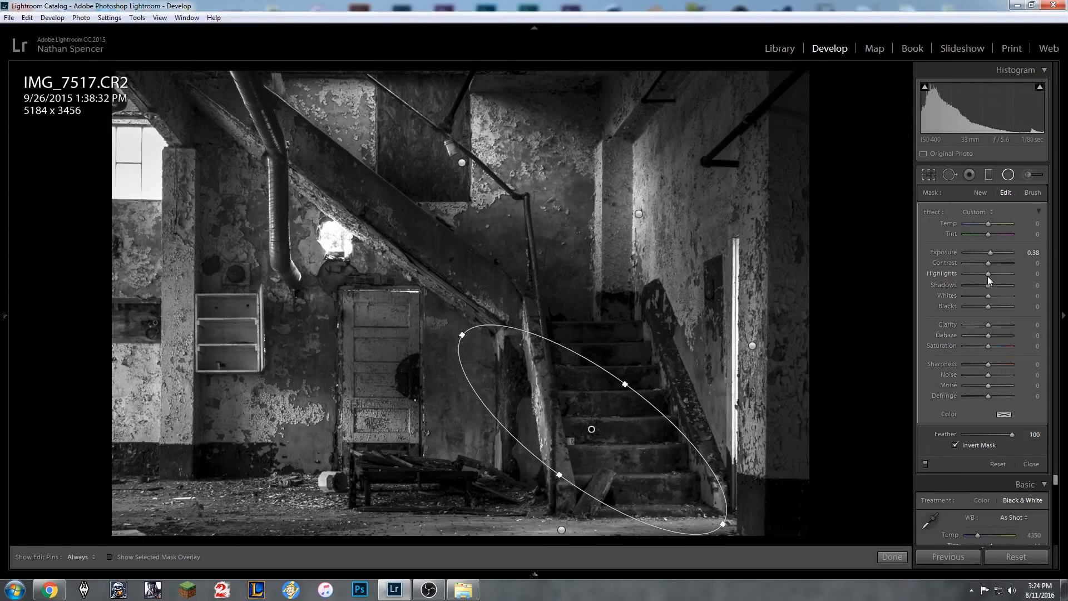
drag(988, 276, 997, 276)
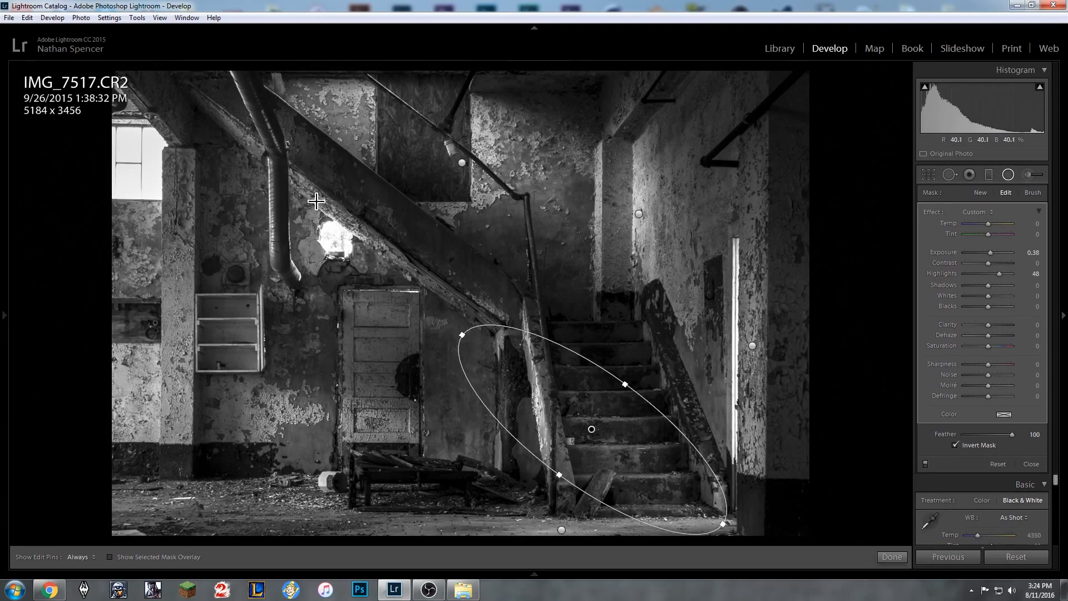
Add a thin radial filter angled along the lower edge of the diagonal stair beam, with exposure 0.38 and highlights 33.
drag(389, 187, 379, 73)
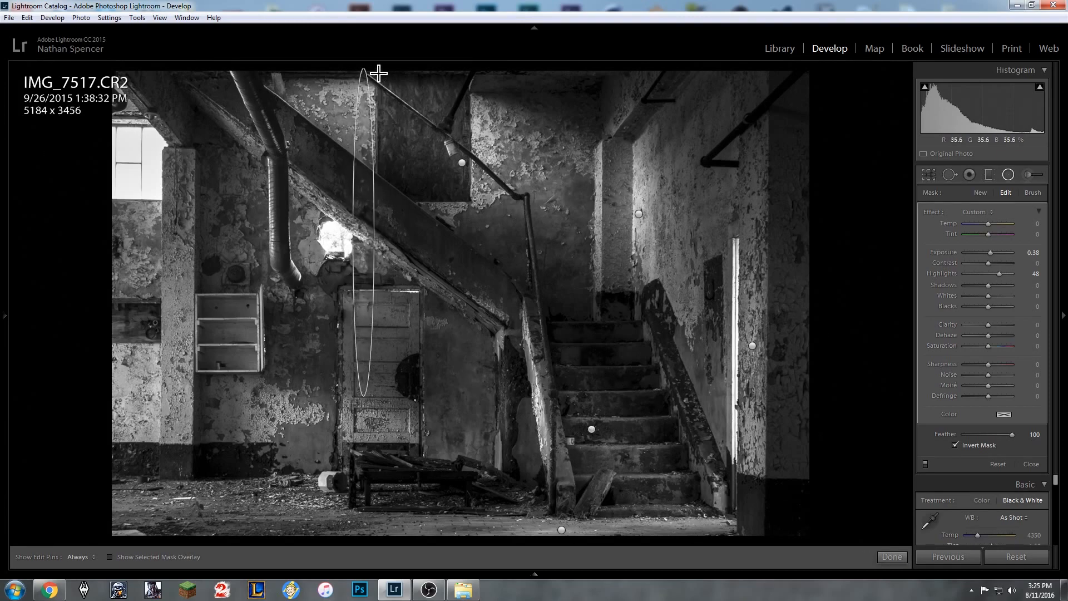
drag(363, 405, 504, 338)
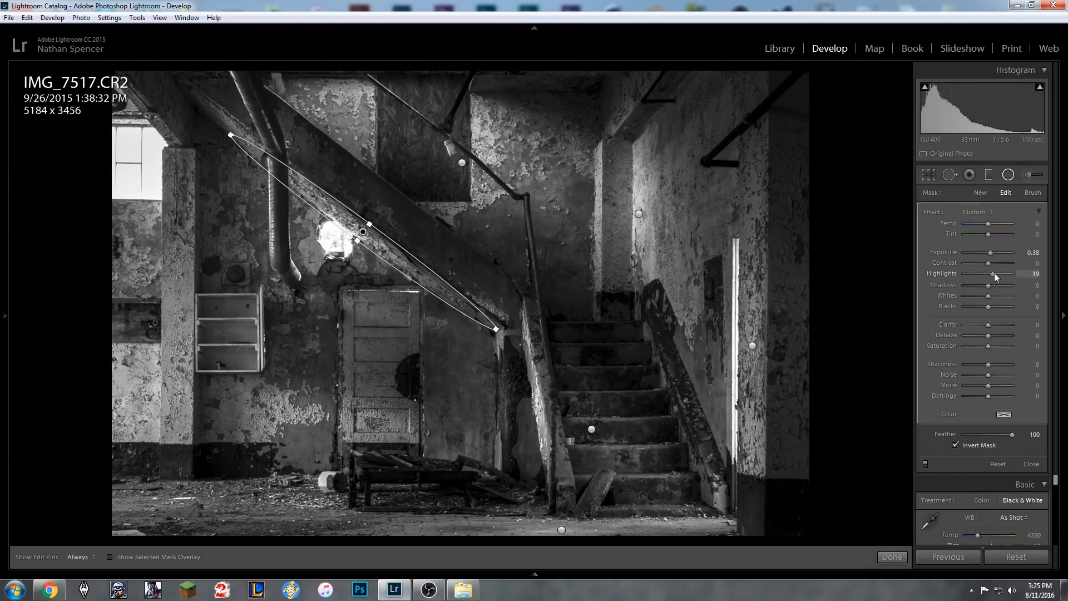
drag(994, 273, 997, 273)
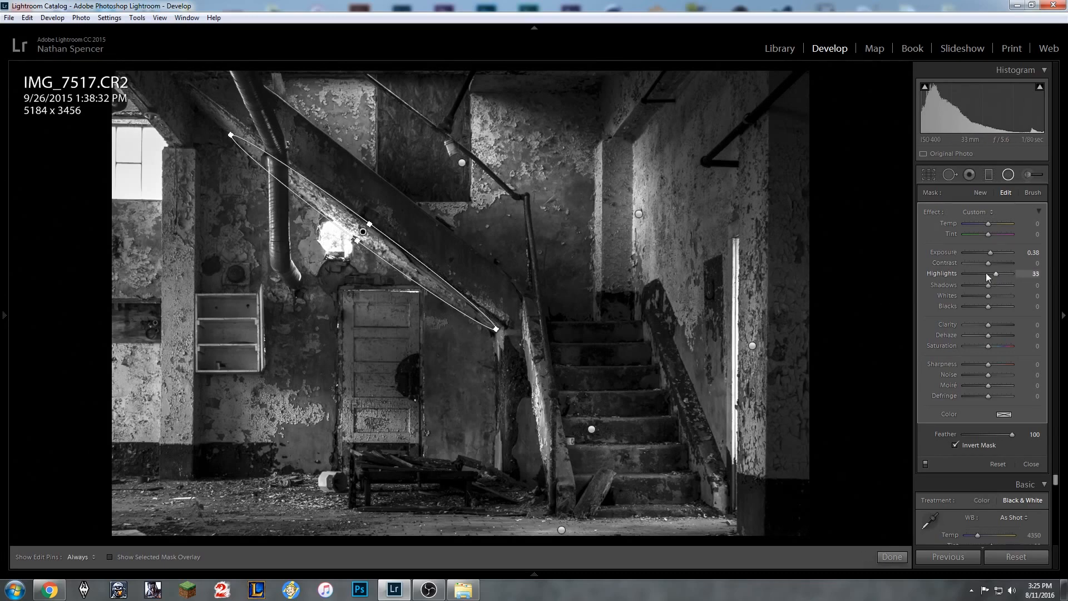
Duplicate the thin beam-edge radial filter, widen the copy and move it up onto the face of the diagonal beam.
right_click(373, 238)
key(Escape)
drag(398, 258, 417, 239)
drag(389, 202, 401, 222)
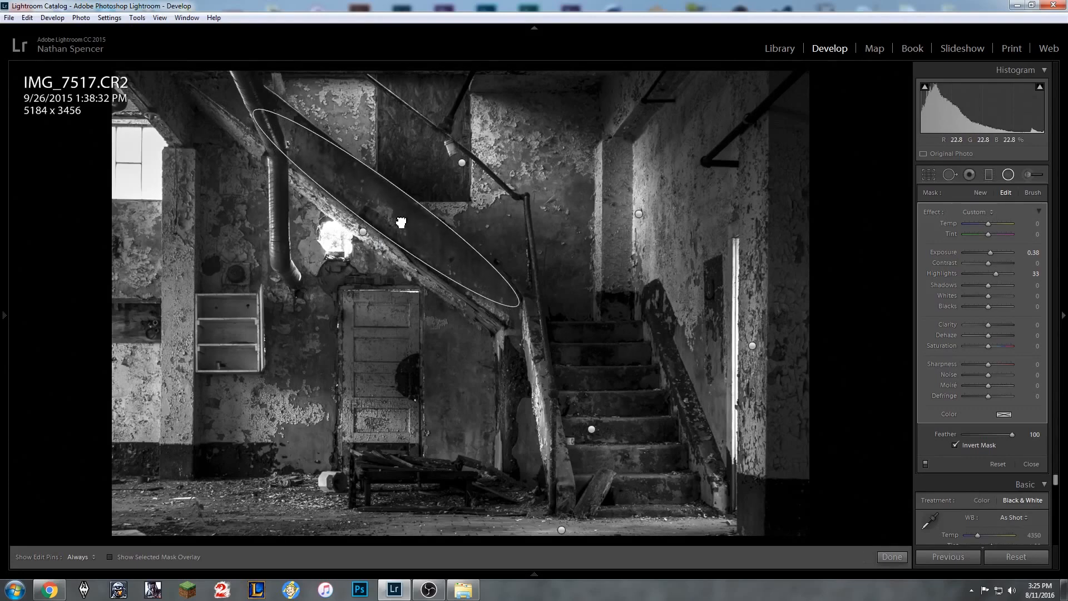
Stretch and slightly widen the duplicated radial filter so it covers the diagonal beam from the ceiling to the stair railing.
drag(518, 305, 534, 316)
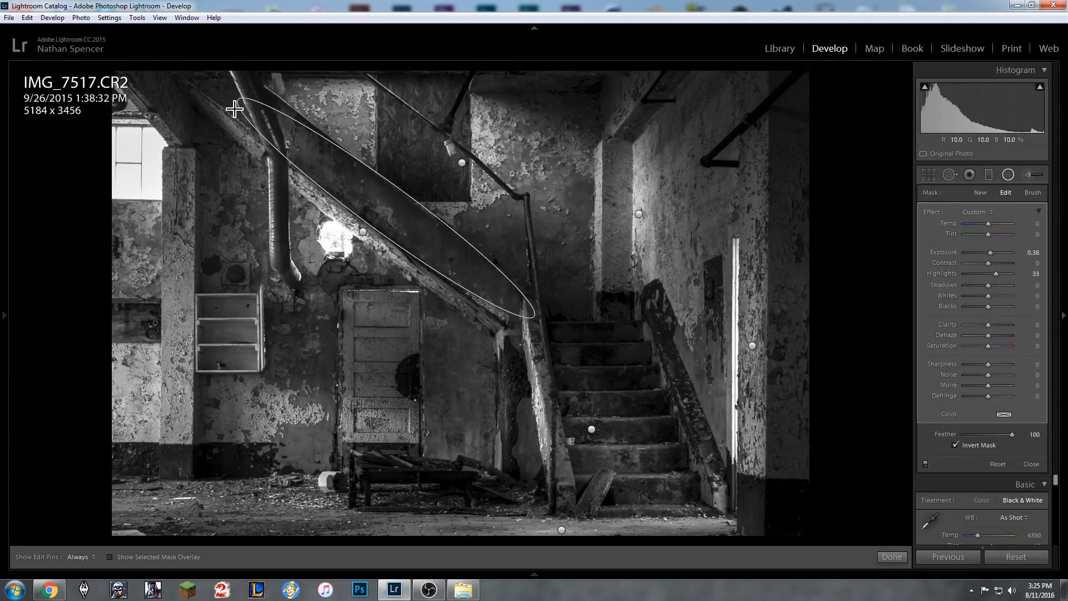
drag(235, 109, 203, 72)
drag(310, 162, 296, 157)
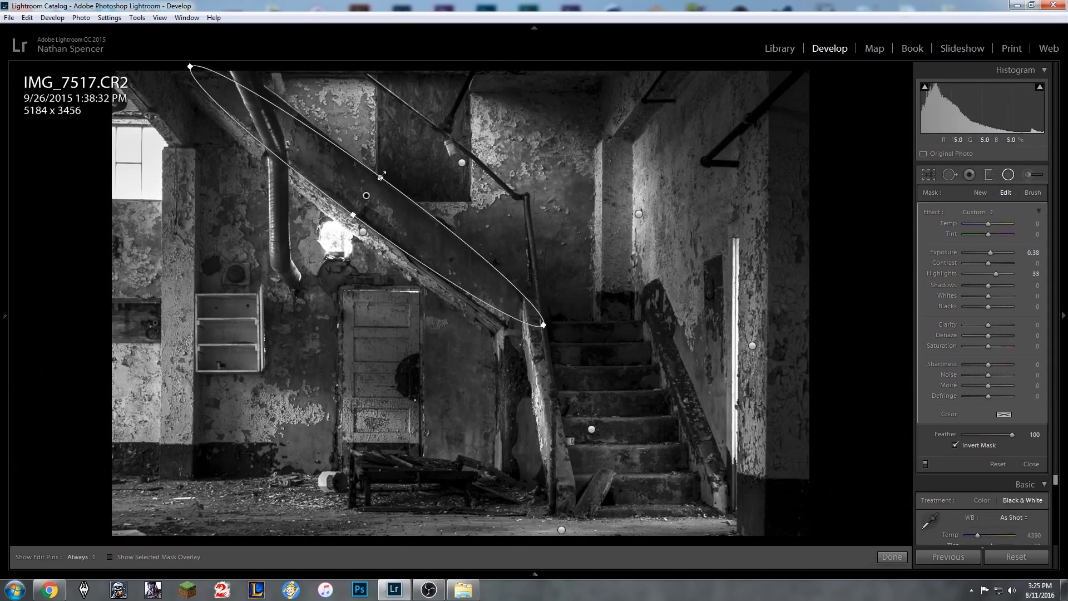
drag(381, 177, 383, 174)
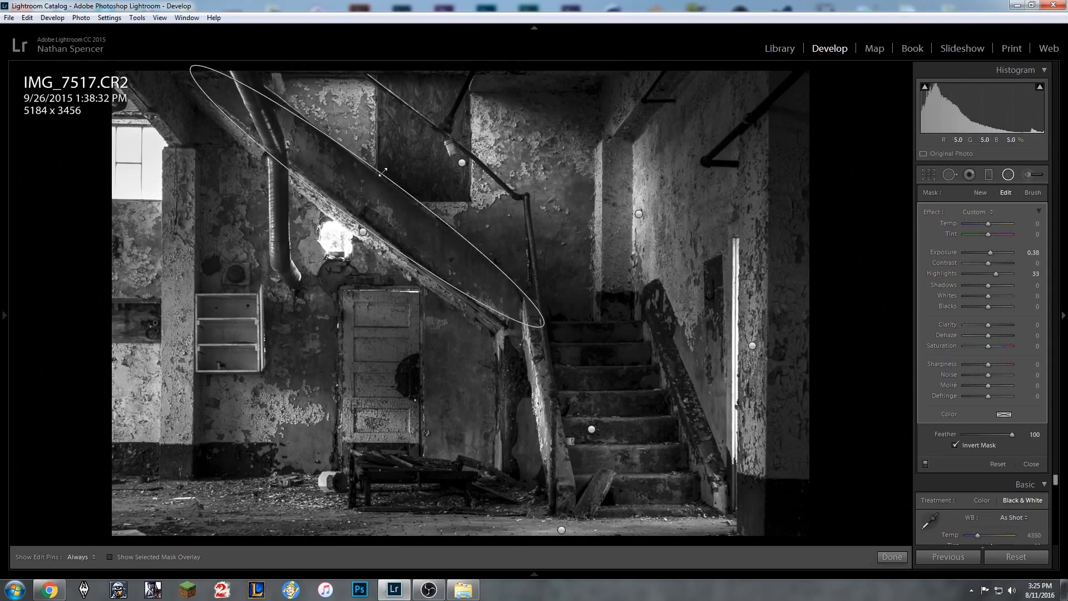
click(904, 563)
drag(383, 174, 385, 173)
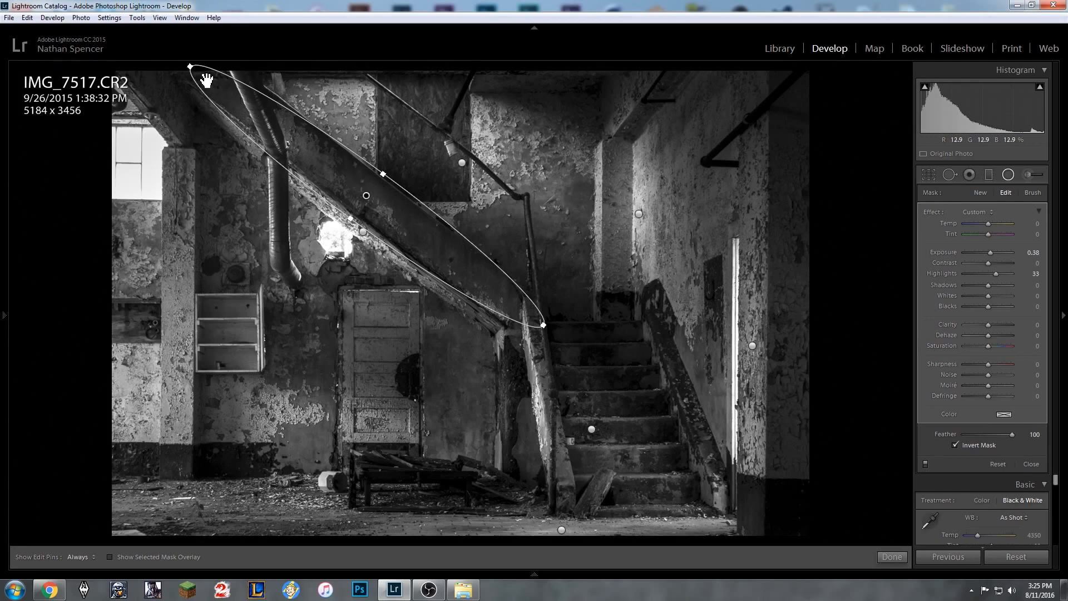
key(shift+m)
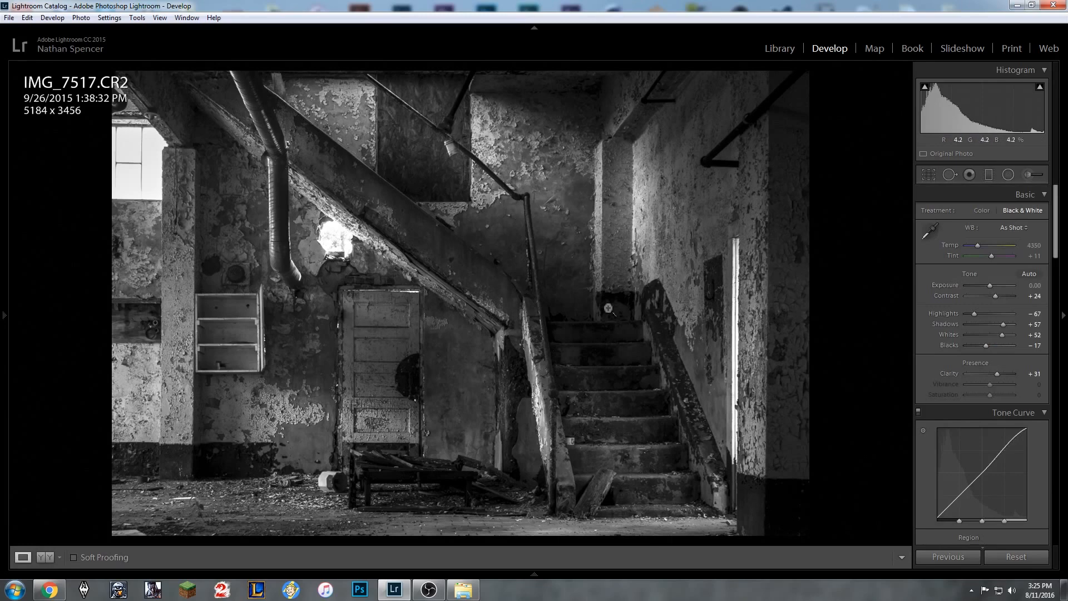
Toggle all radial filters off and on to compare the photo with and without the local lighting.
click(1007, 176)
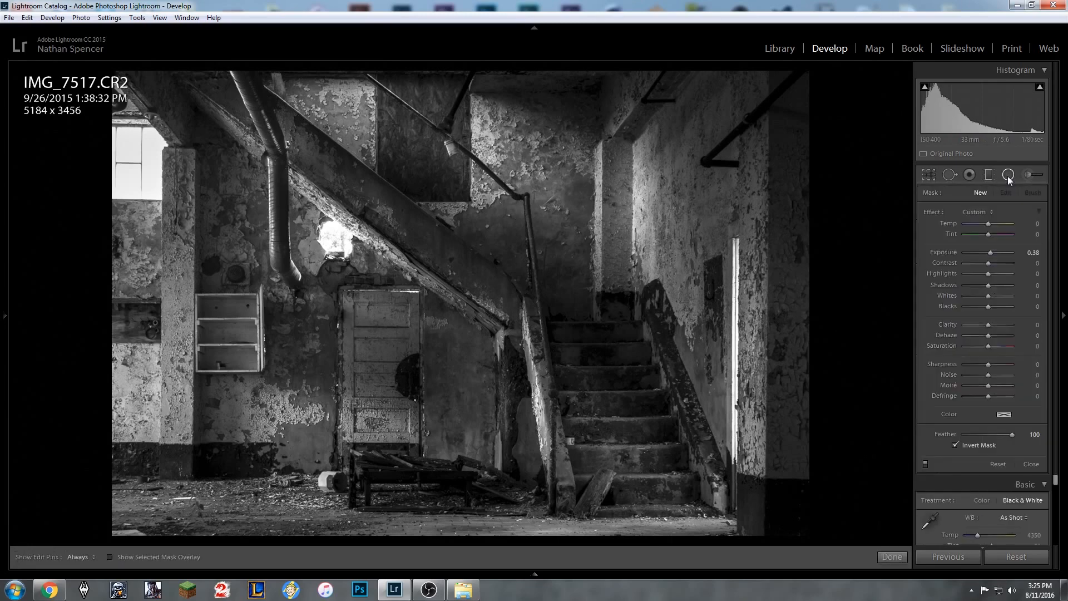
click(926, 464)
click(926, 464)
click(926, 464)
click(926, 464)
click(926, 464)
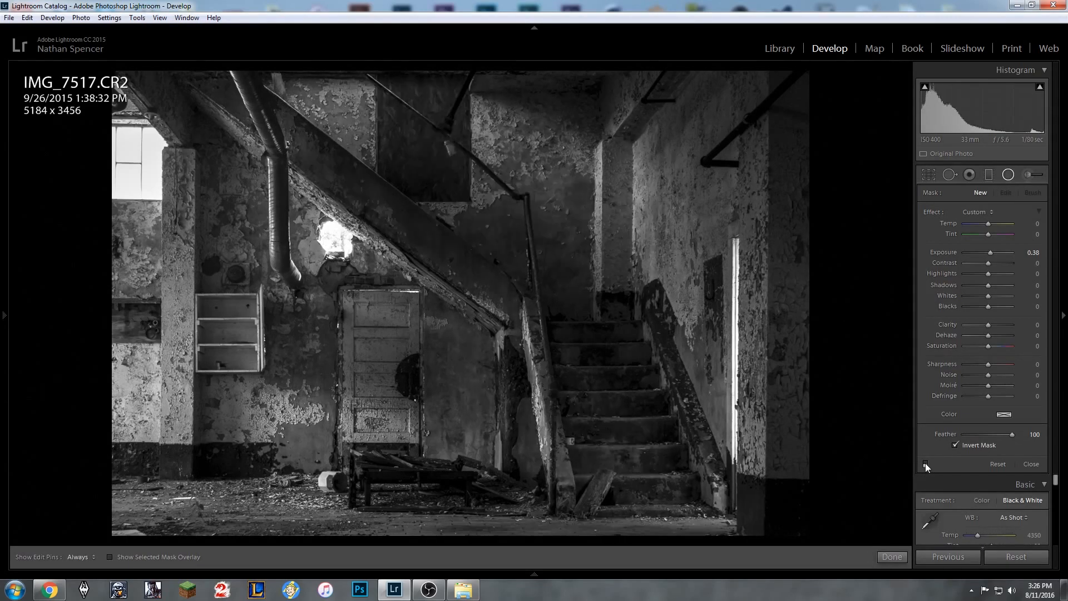
click(926, 464)
click(925, 464)
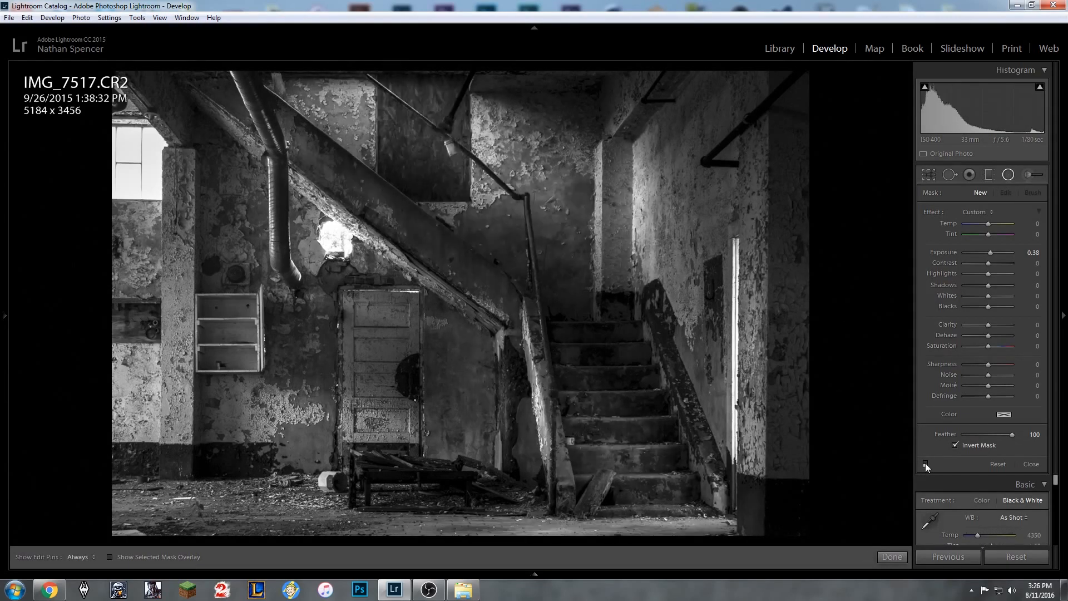
click(925, 464)
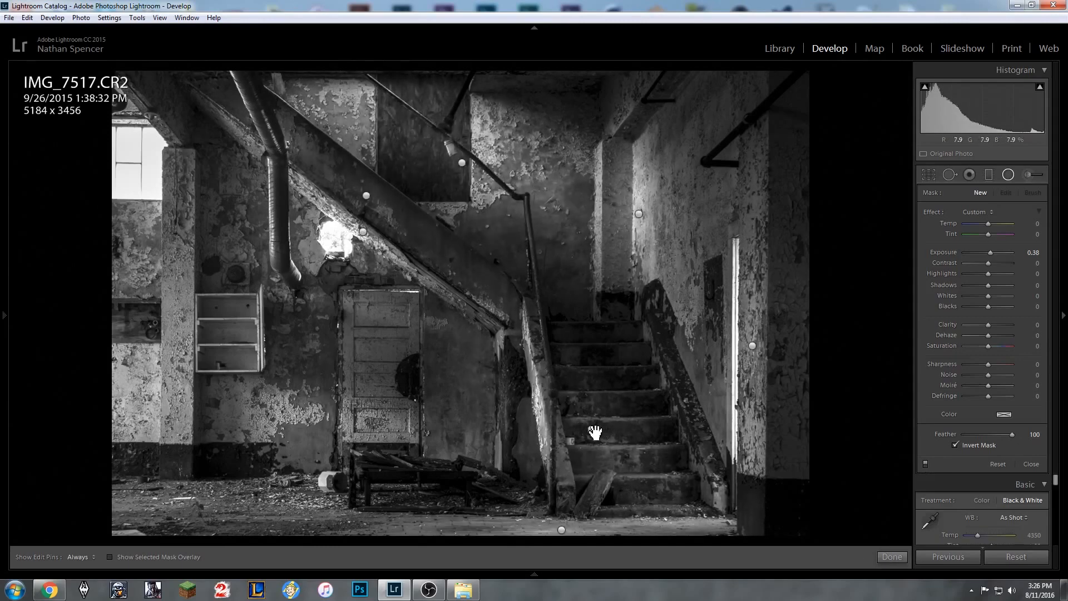
Reset the highlights of the lower staircase's radial filter to 0.
click(592, 429)
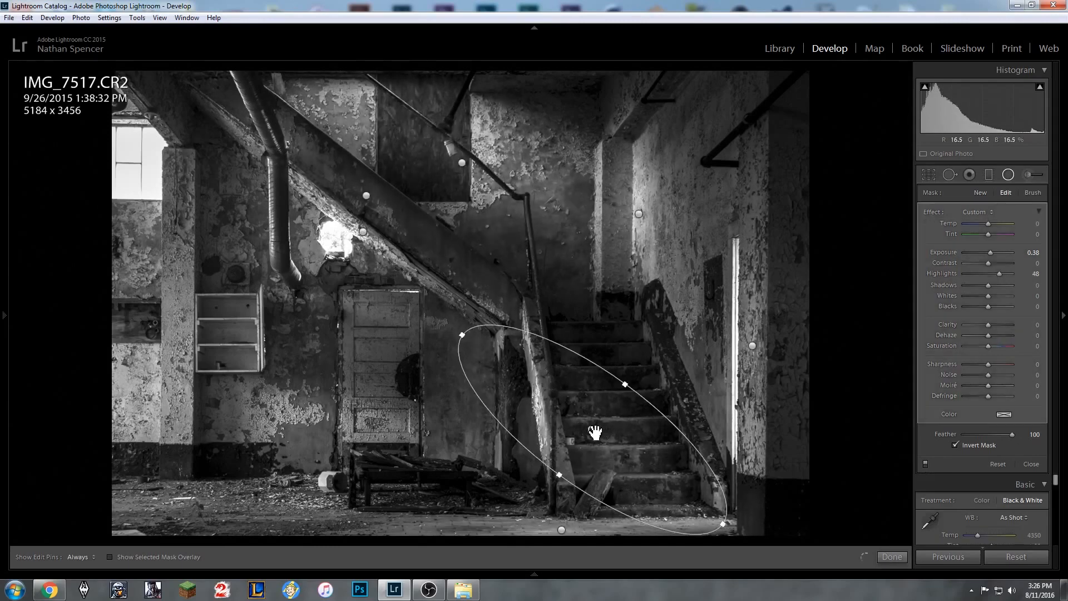
double_click(998, 275)
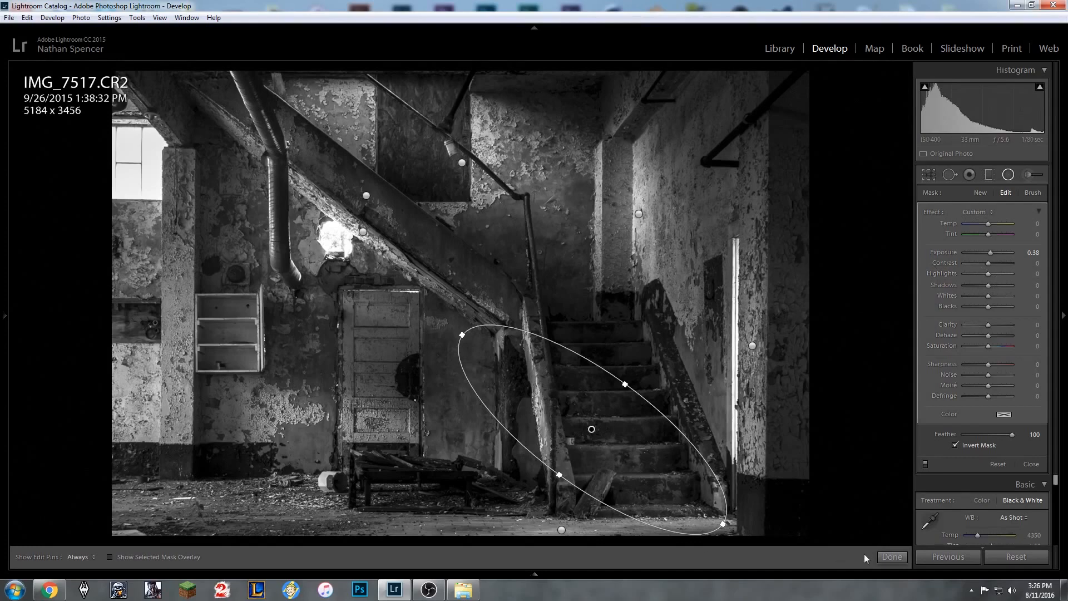
click(894, 557)
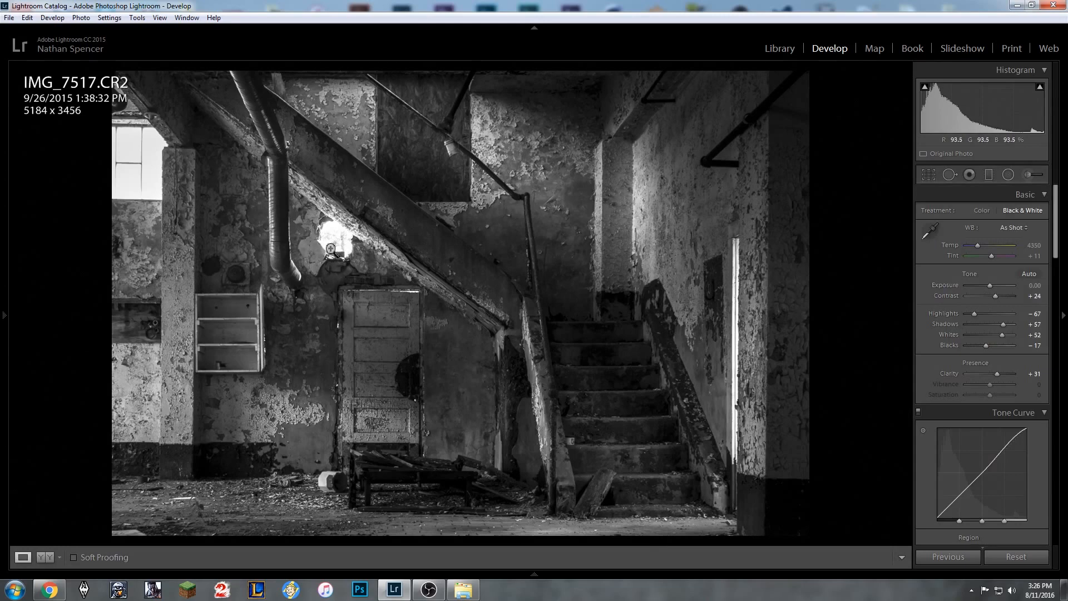
Add a circular radial filter centred on the bright hole in the wall, with exposure 0.38 and highlights 17.
click(1009, 175)
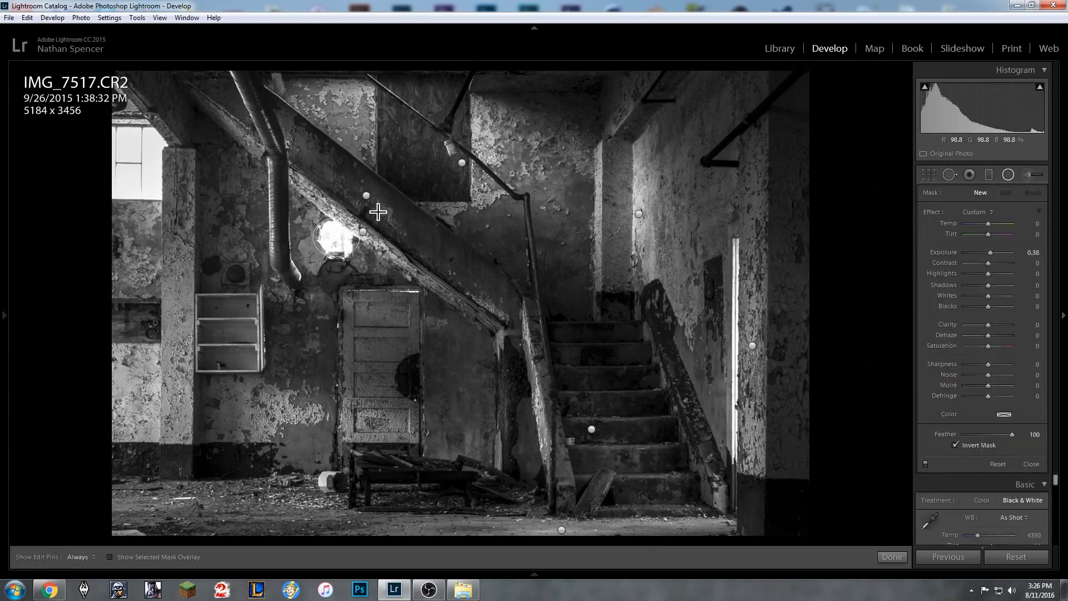
drag(378, 211, 434, 137)
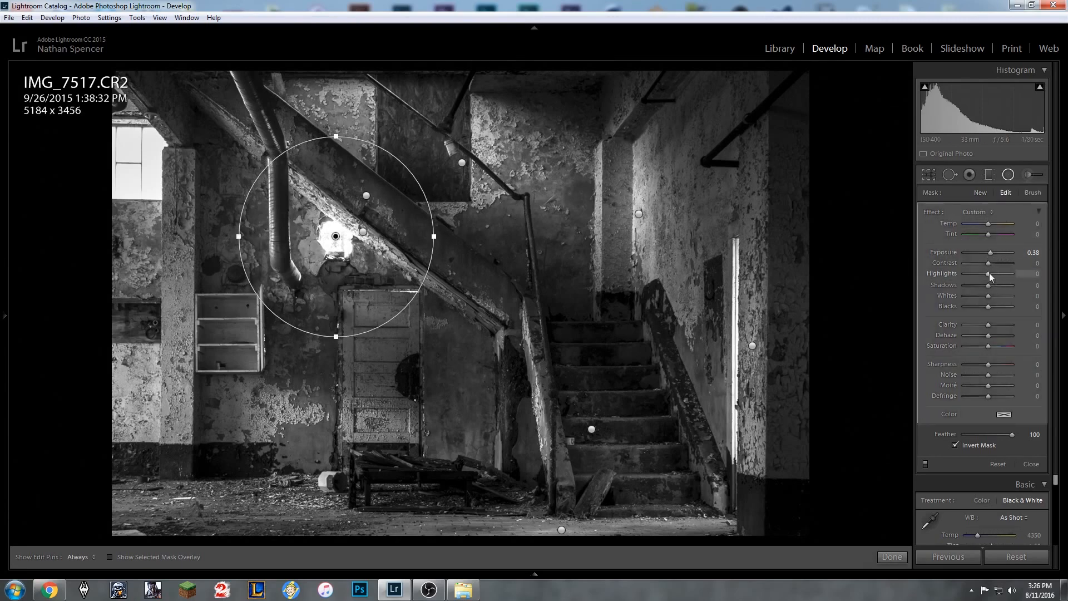
drag(988, 273, 992, 276)
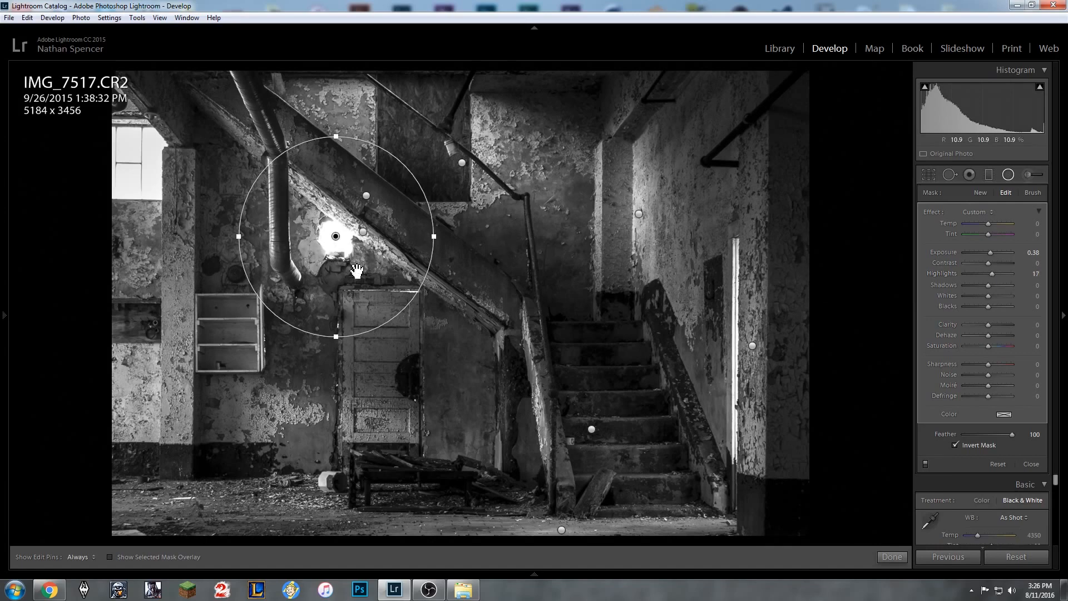
click(892, 557)
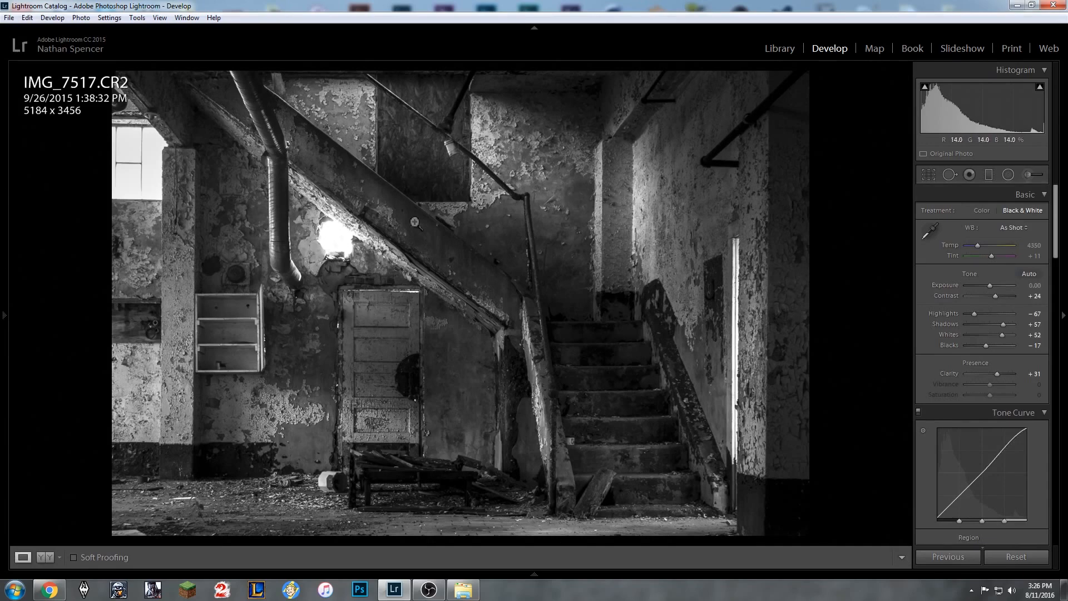
Add a large round radial filter centred on the window, with exposure 0.38 and highlights 12.
click(1008, 174)
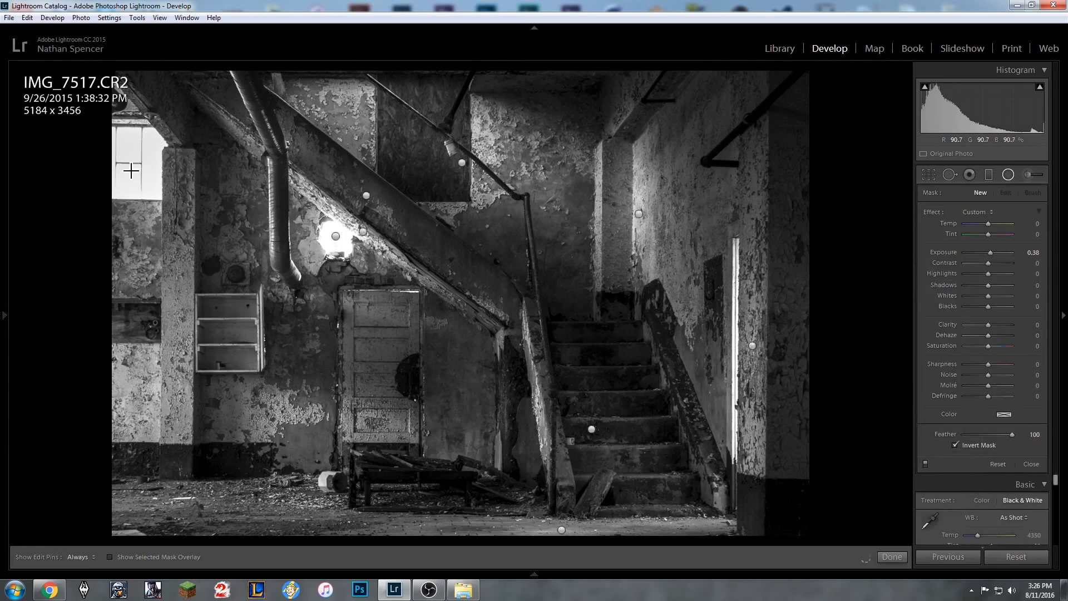
drag(126, 165, 286, 49)
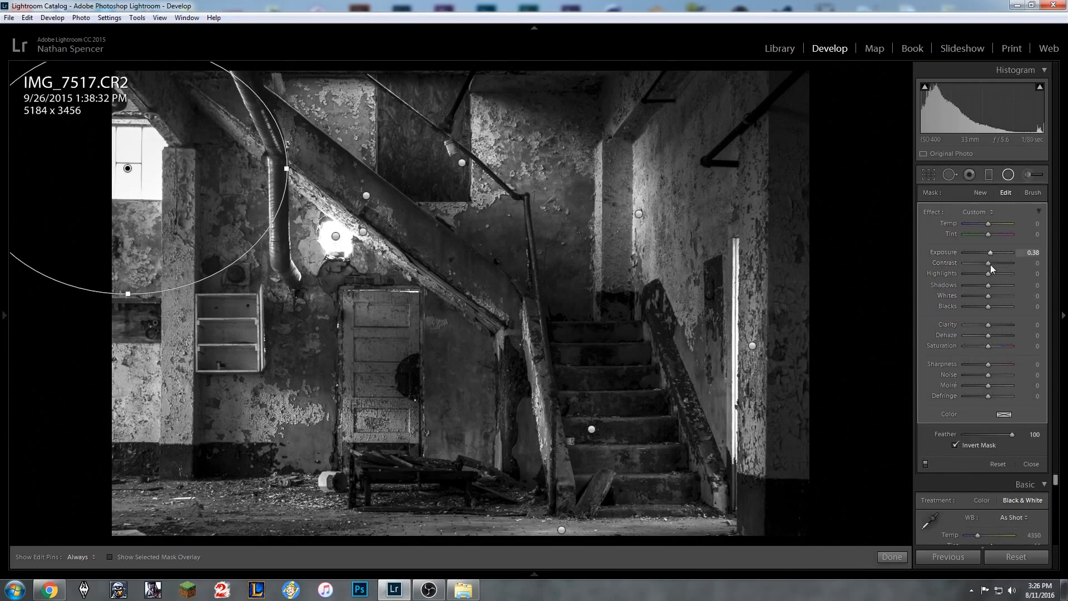
drag(990, 275, 992, 275)
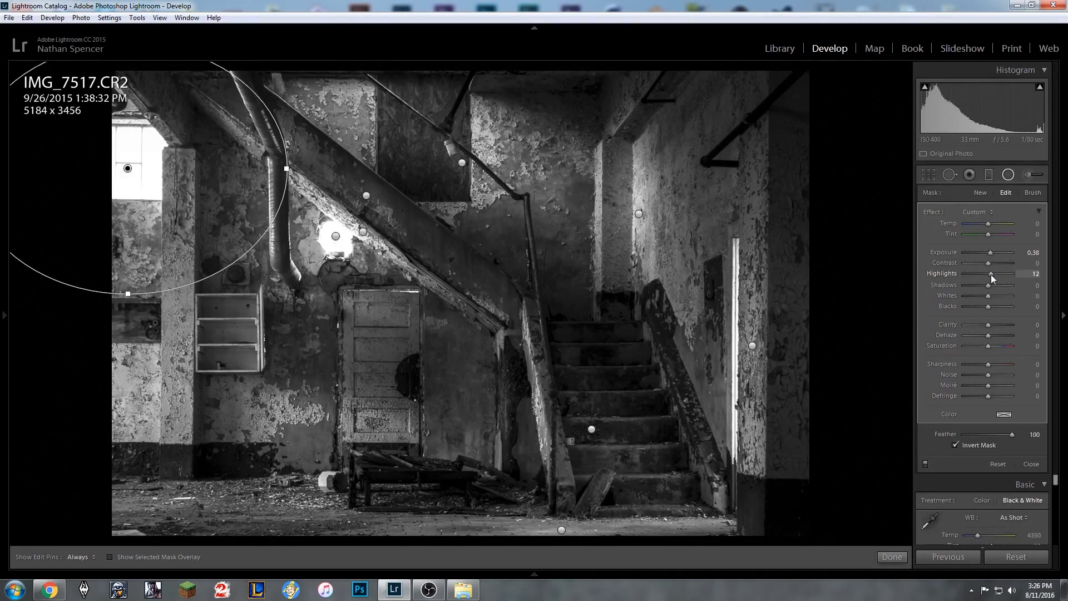
Add a wide, flat radial filter over the debris-covered floor below the window-side pillar, with exposure 0.38 and highlights 64.
click(980, 193)
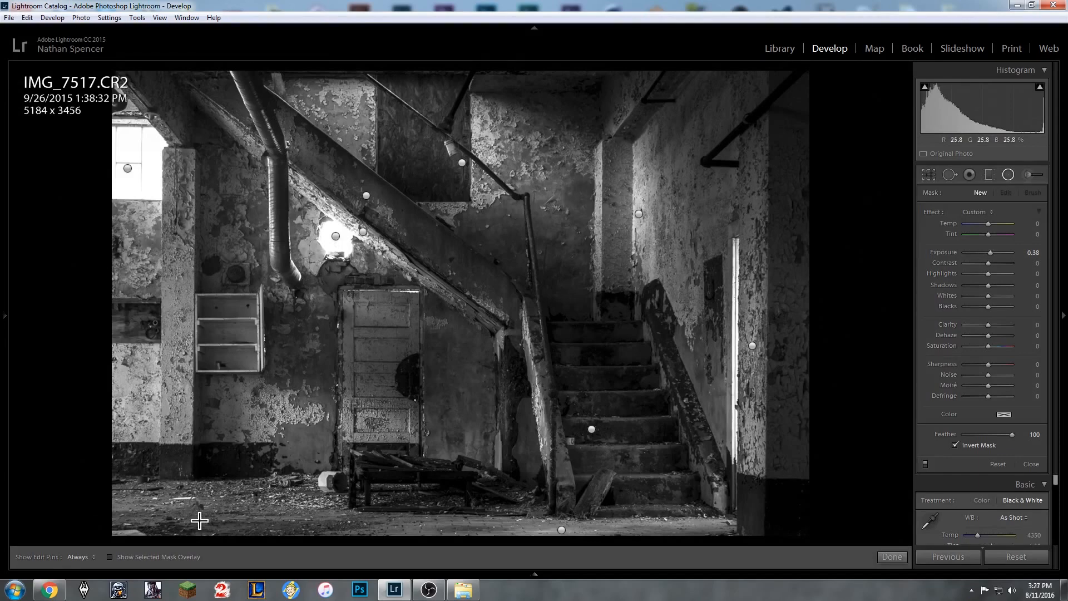
drag(330, 491, 374, 469)
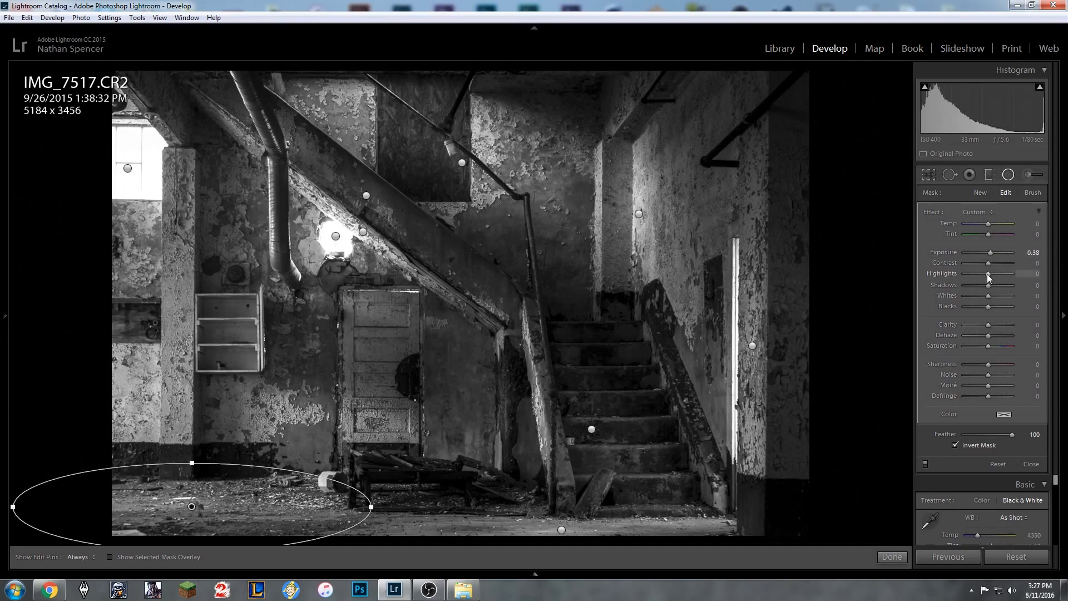
drag(1001, 280, 1004, 281)
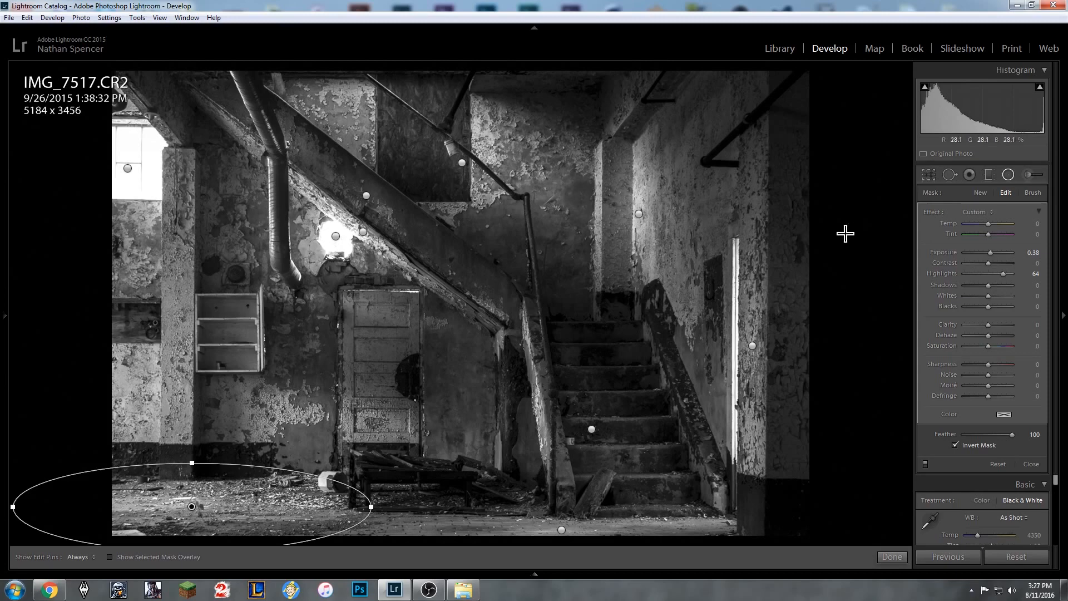
Add a tall, narrow radial filter along the pillar beside the window, with exposure 0.38 and highlights 57.
click(980, 192)
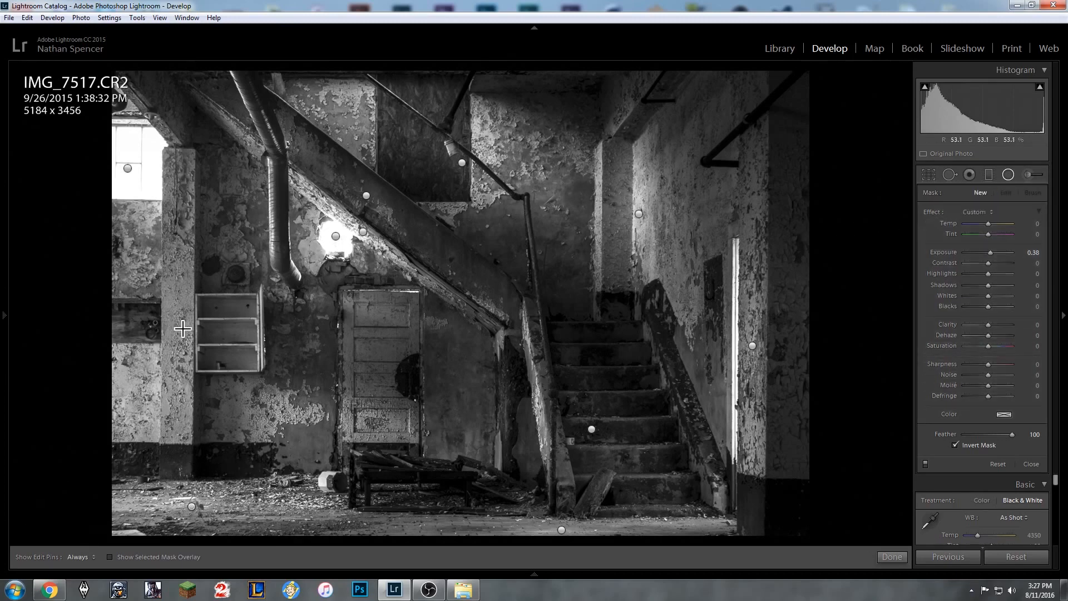
mouse_move(180, 327)
mouse_down()
mouse_move(182, 243)
mouse_move(205, 144)
mouse_up()
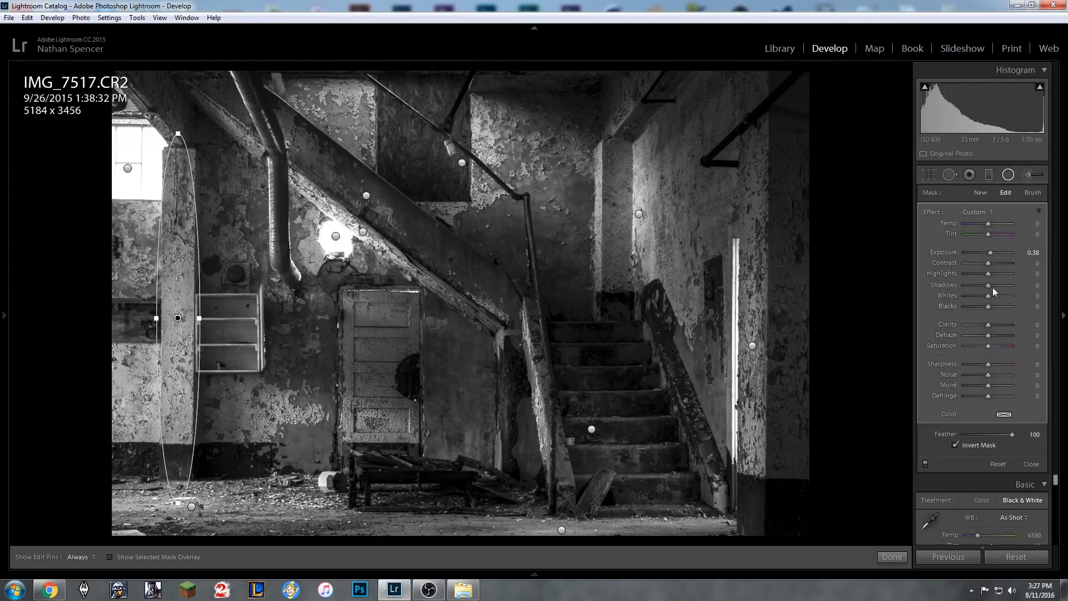
drag(989, 273, 1007, 275)
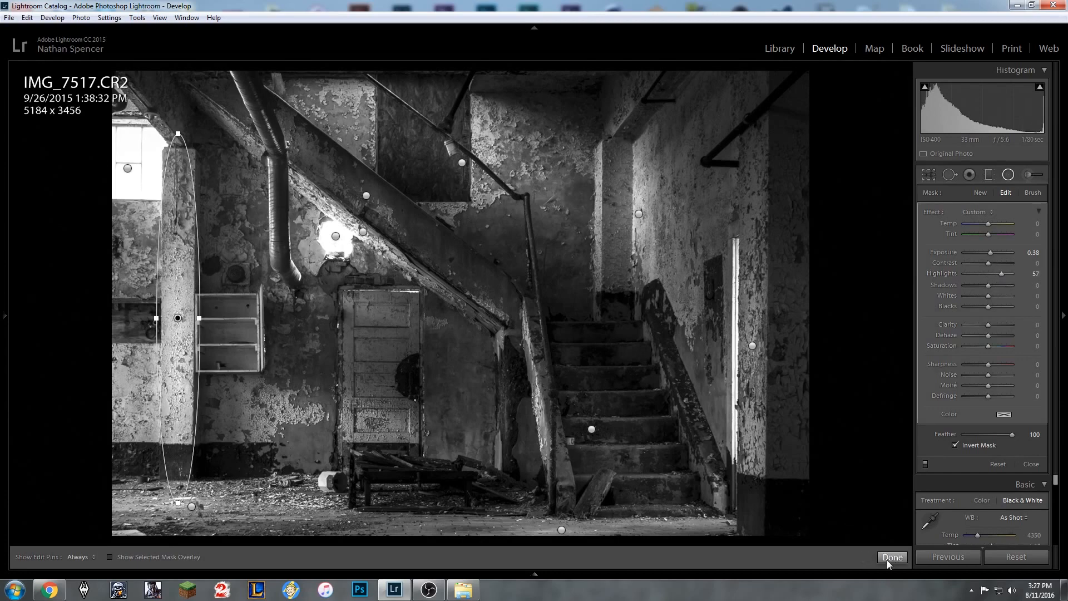
click(889, 557)
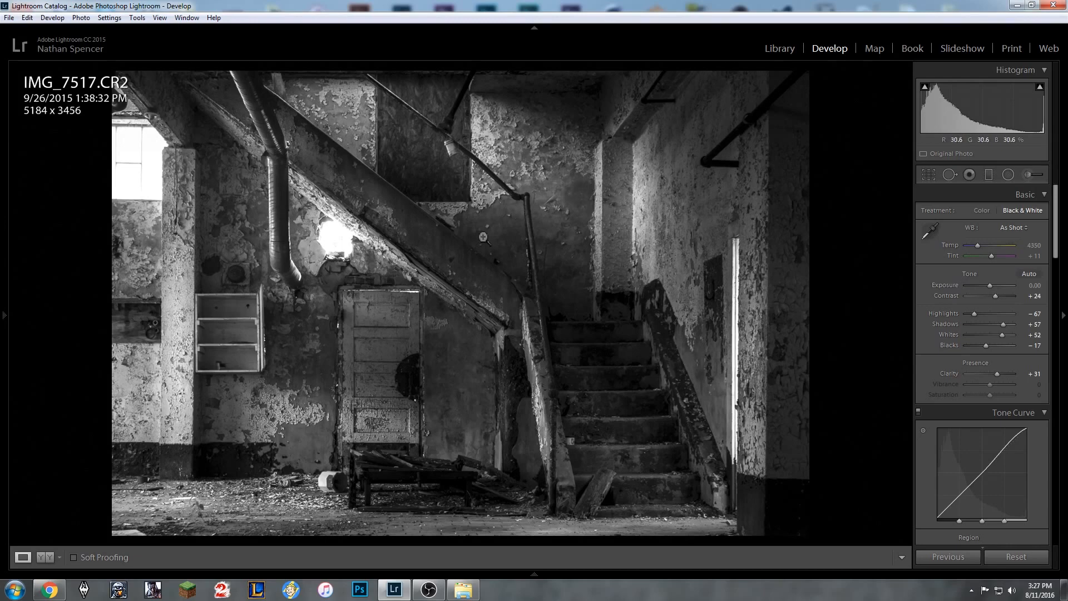
Compare the original and edited photo side by side, then return to the single-image view.
key(y)
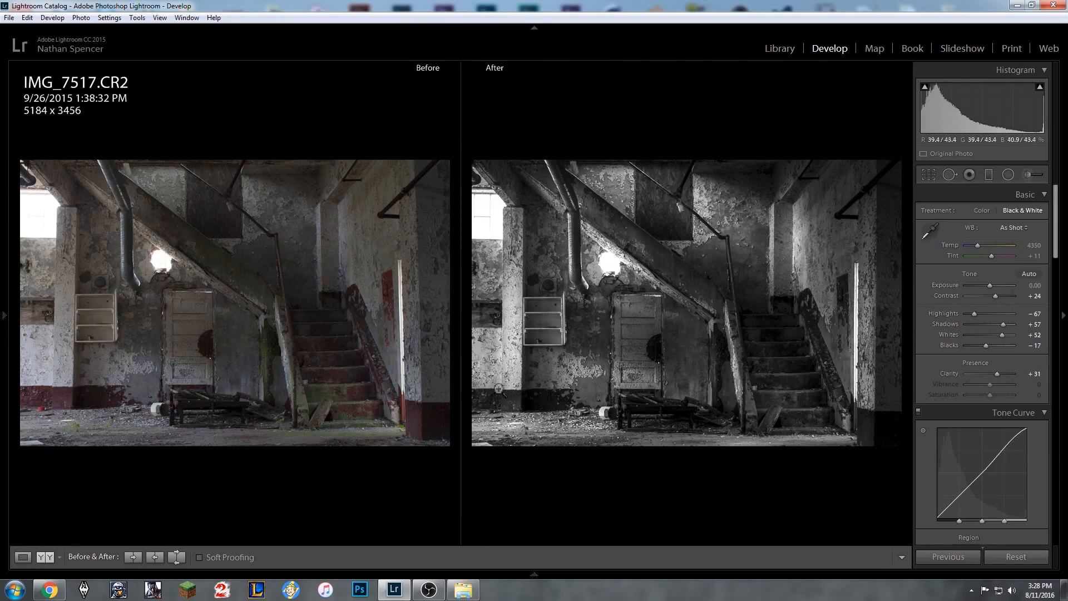
key(y)
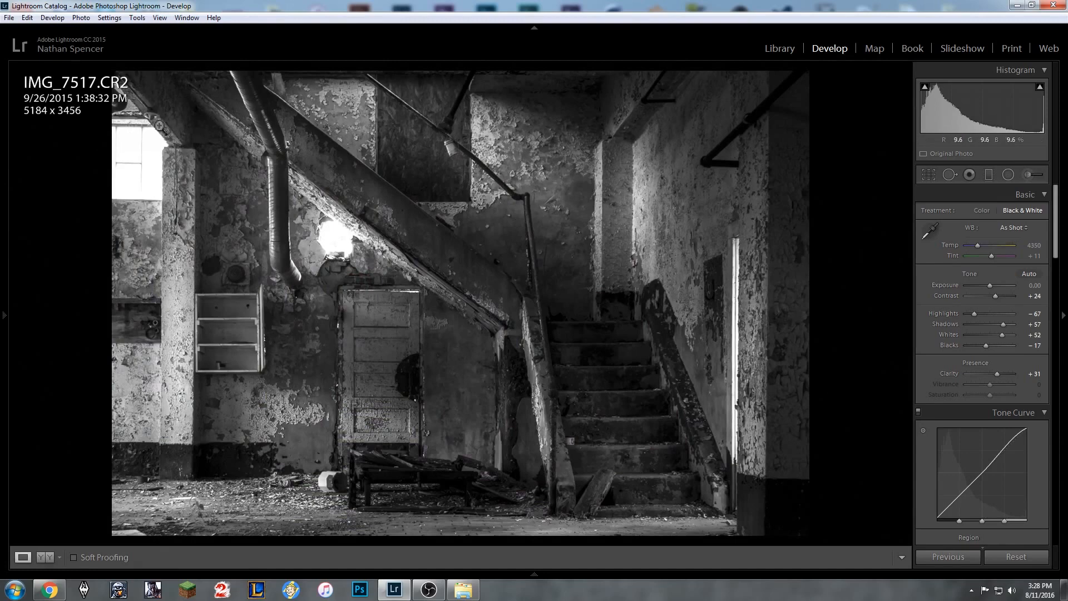
Add a narrow, tilted radial filter along the ceiling beam above the window, with exposure 0.38 and highlights 33.
click(1009, 175)
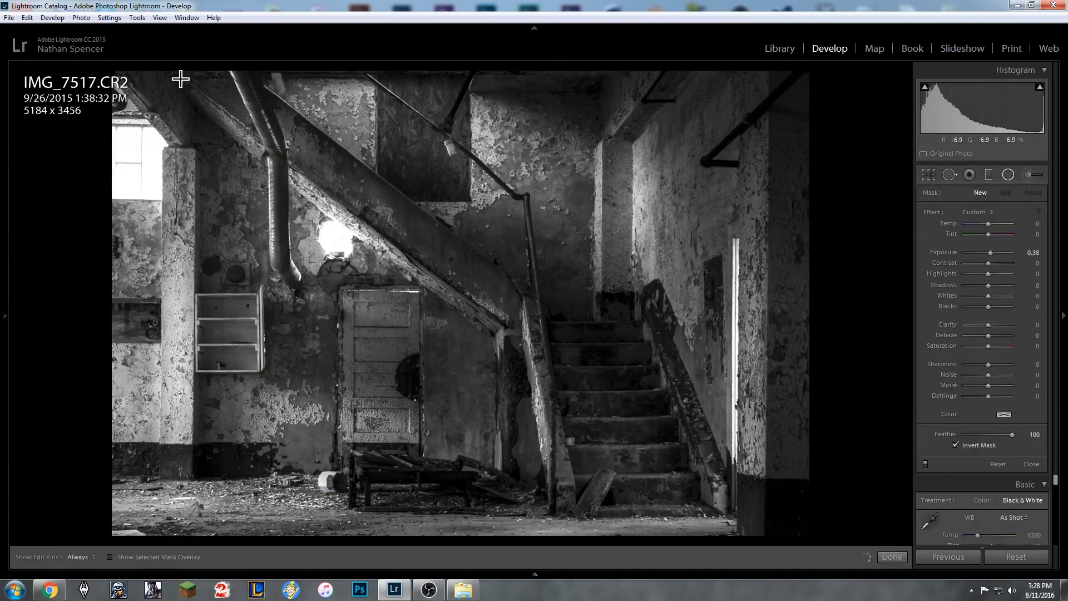
drag(151, 126, 159, 44)
drag(148, 203, 209, 178)
drag(176, 145, 165, 134)
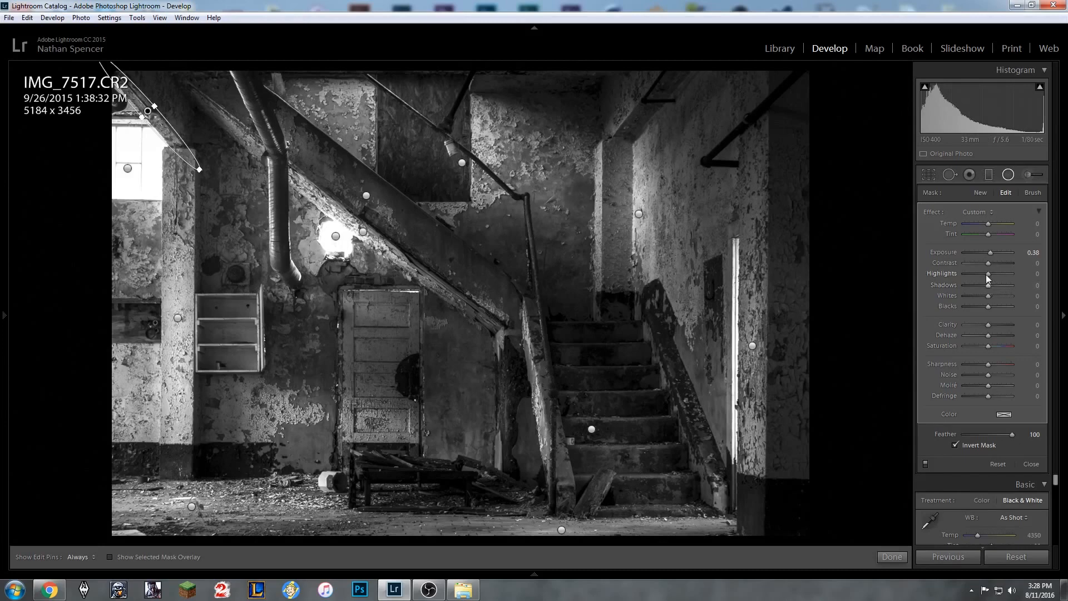
drag(985, 274, 998, 276)
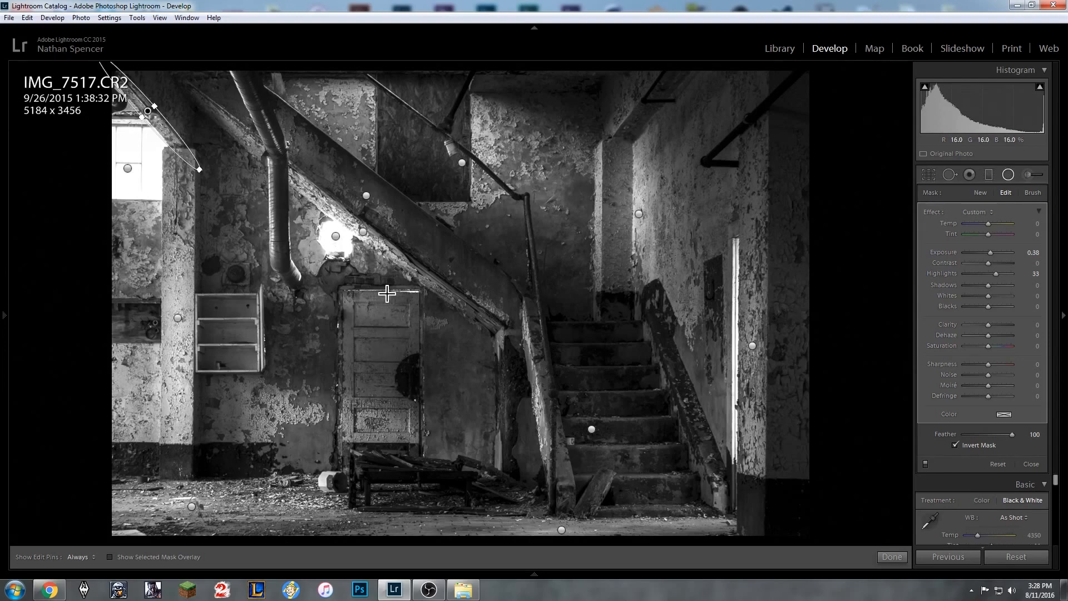
Add a small, flat radial filter over the top edge of the door frame, with exposure 0.38 and highlights 43.
drag(386, 294, 416, 293)
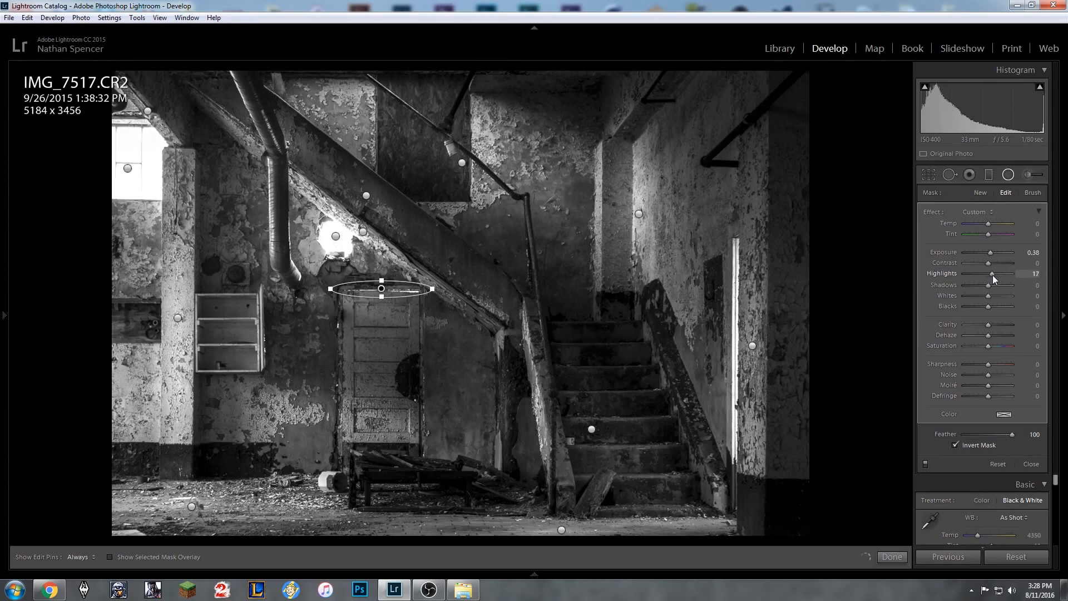
drag(992, 275, 995, 275)
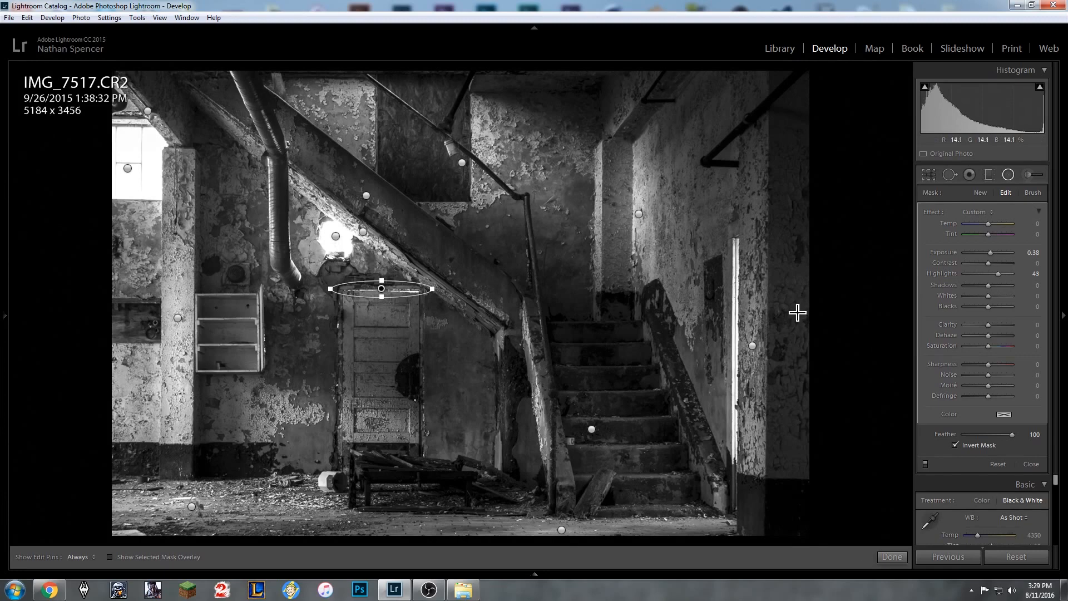
Brush an adjustment onto the dark wall beyond the staircase doorway, with exposure 0.76, highlights 86 and clarity 45.
click(1028, 175)
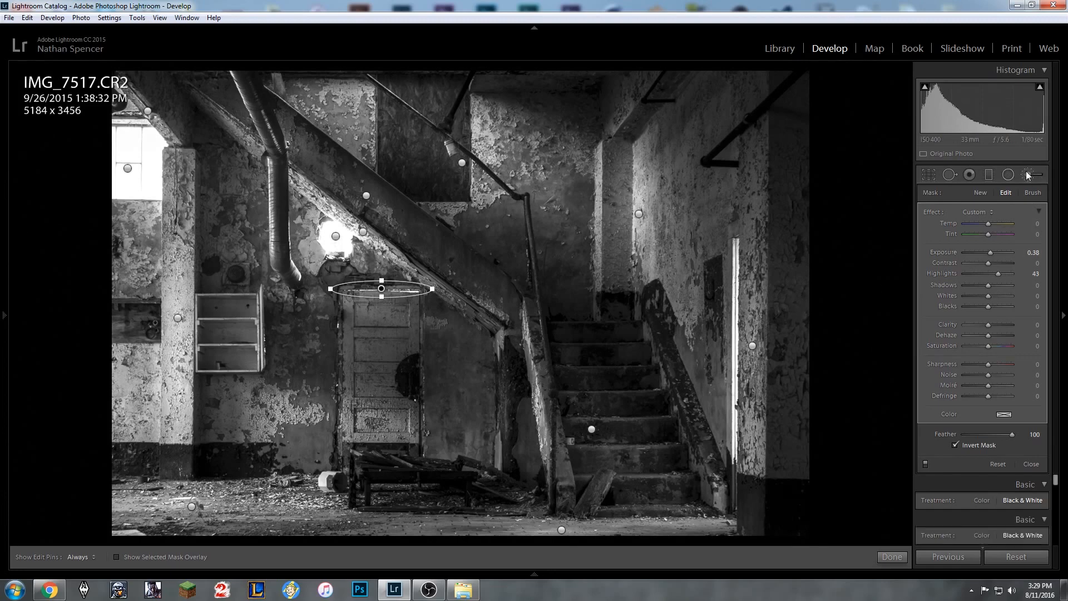
scroll(766, 71, down, 3)
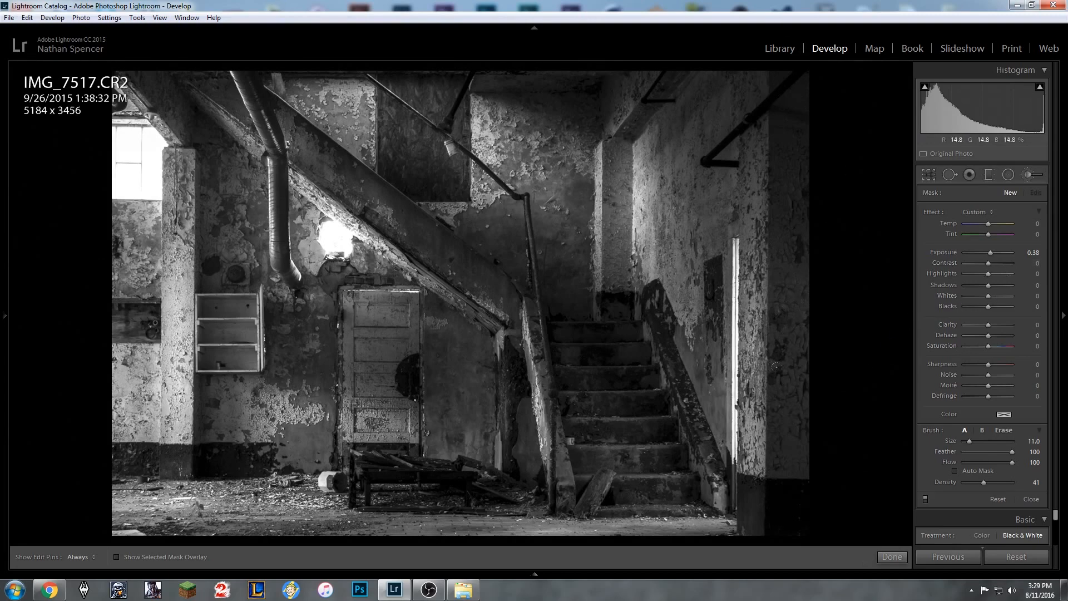
key(h)
key(h)
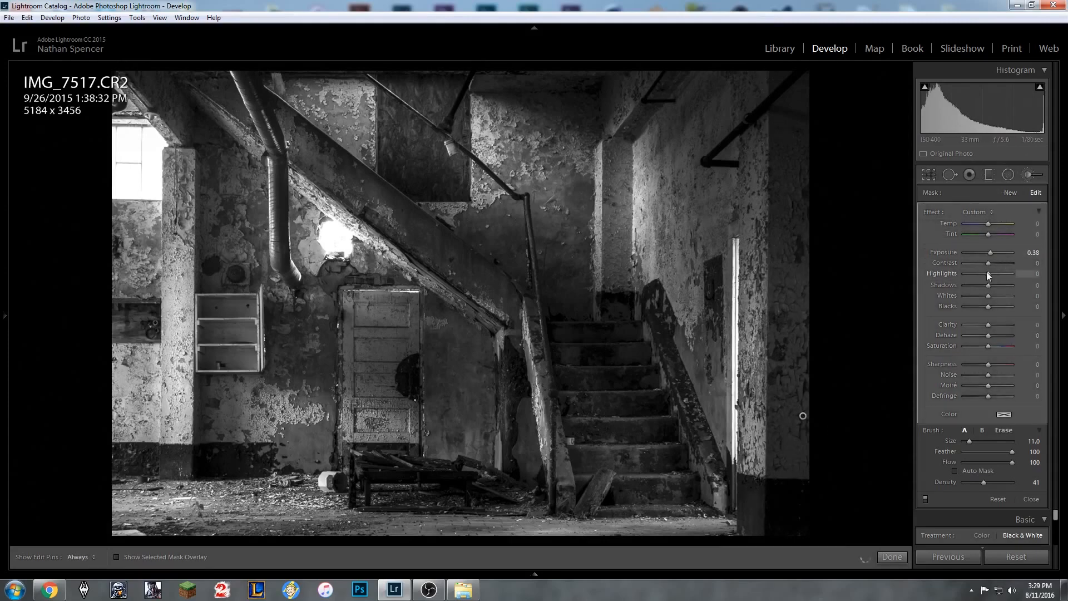
drag(989, 275, 997, 279)
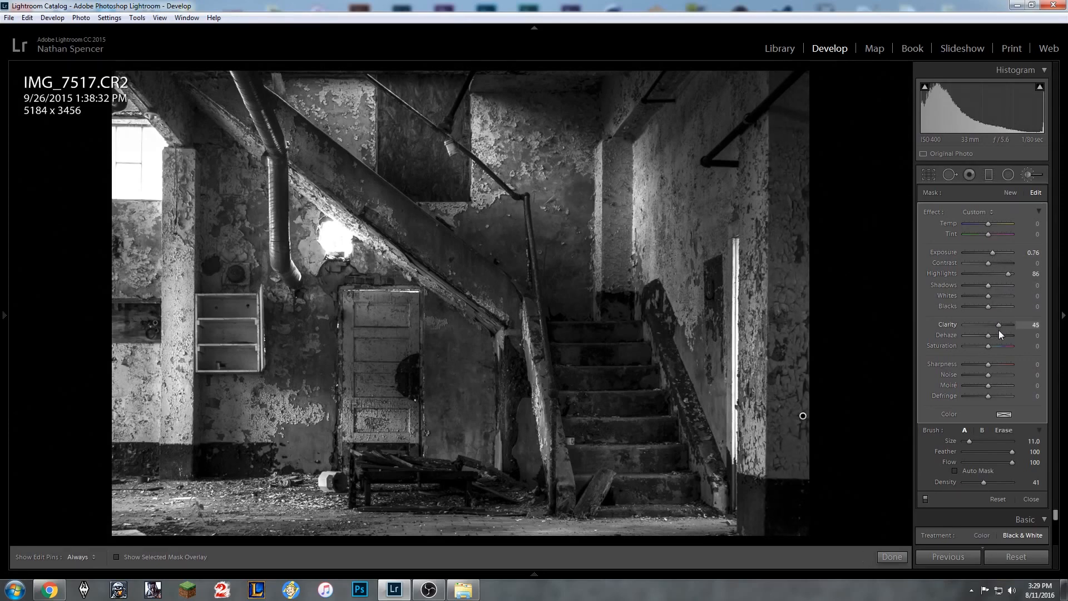
click(892, 557)
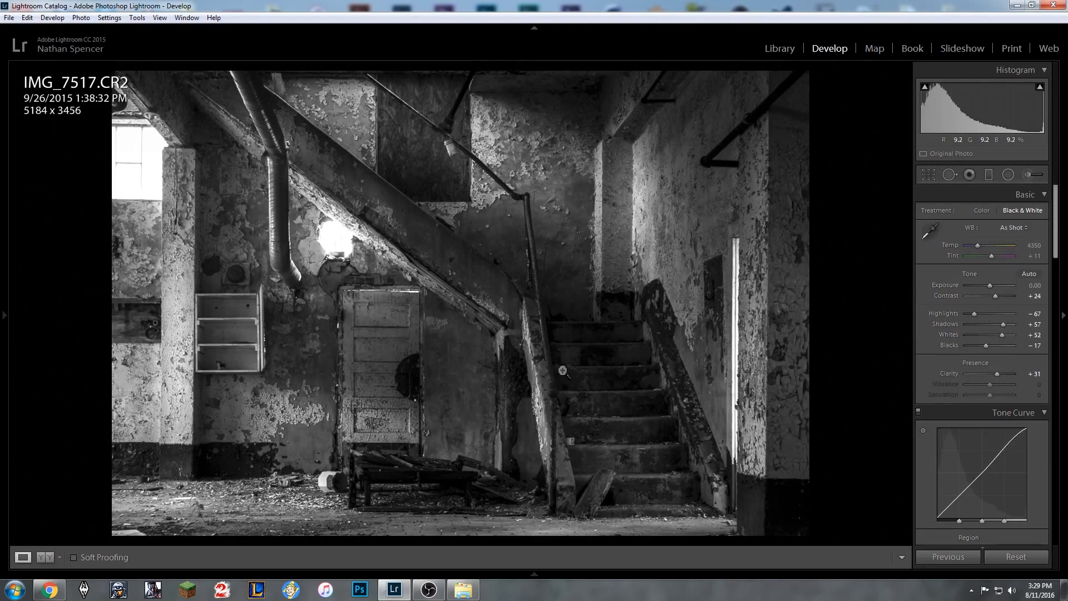
Compare the original and edited photo side by side, then inspect the wall between the shelf and the door up close.
key(y)
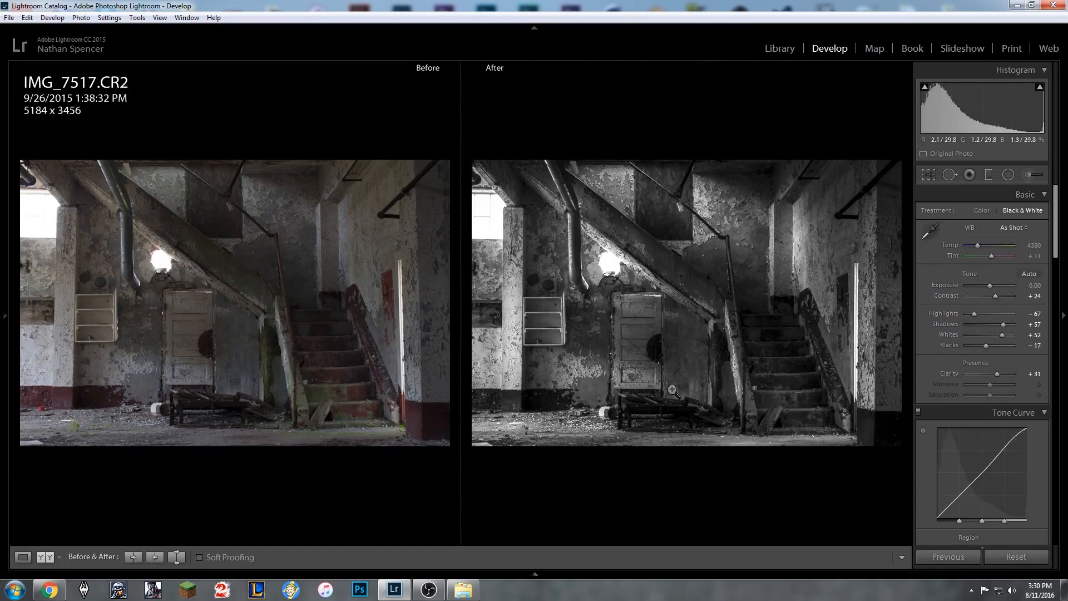
key(y)
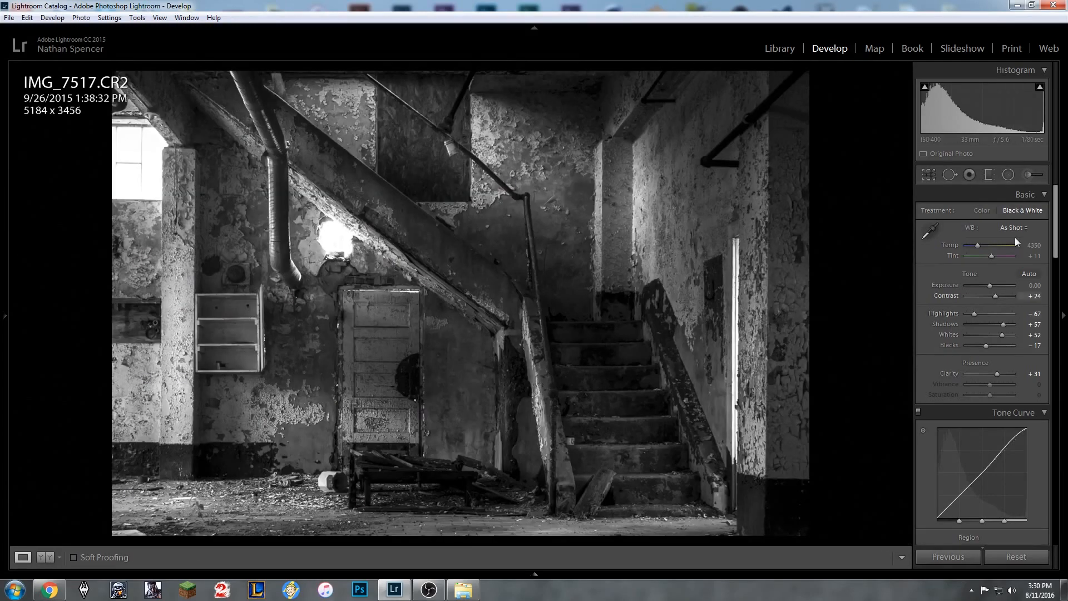
click(1008, 175)
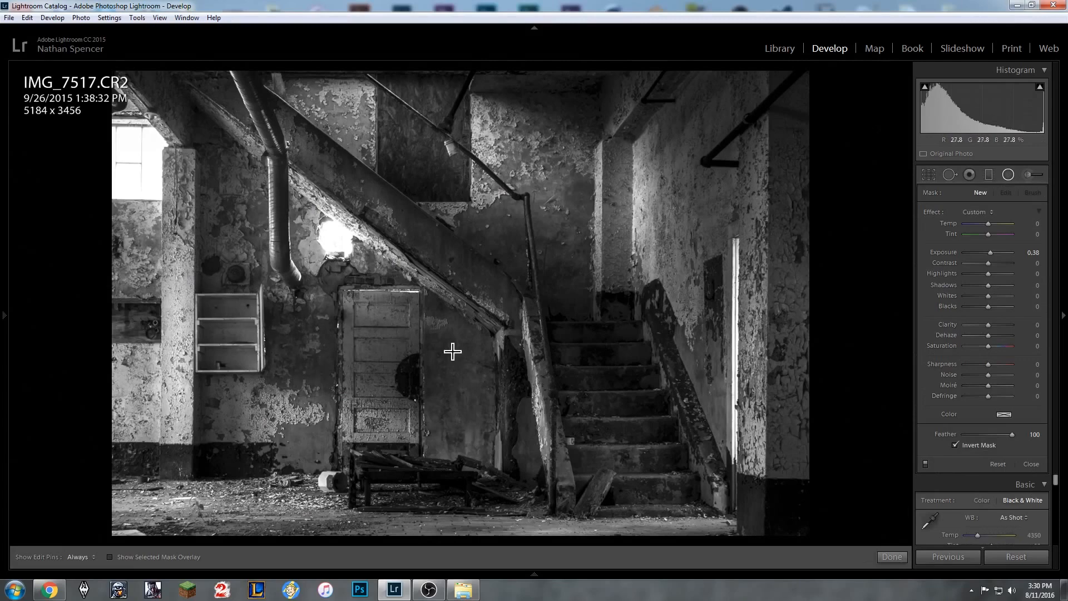
key(h)
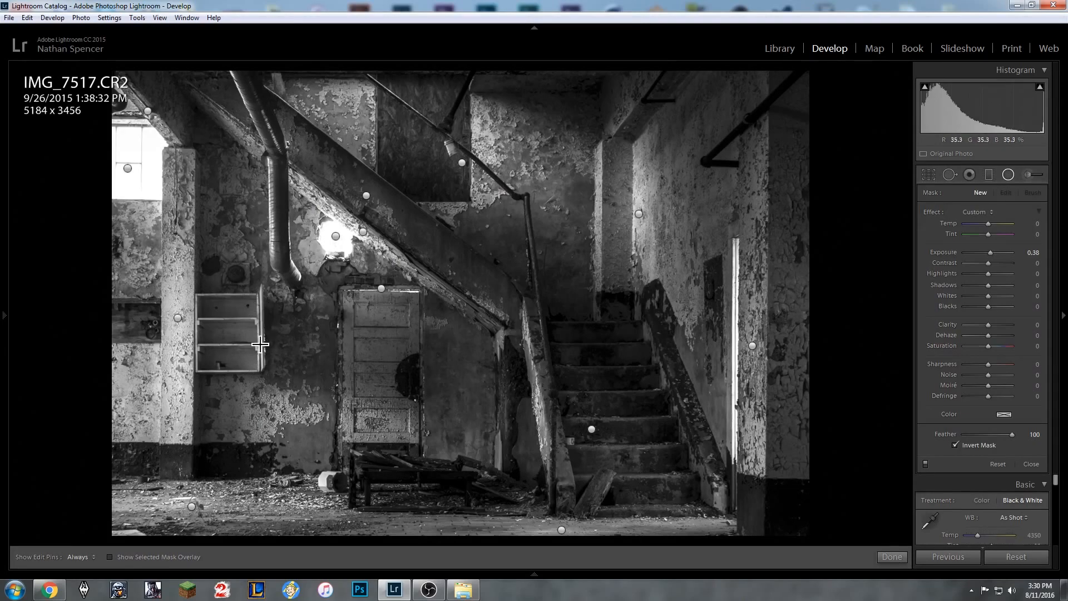
click(257, 323)
click(257, 323)
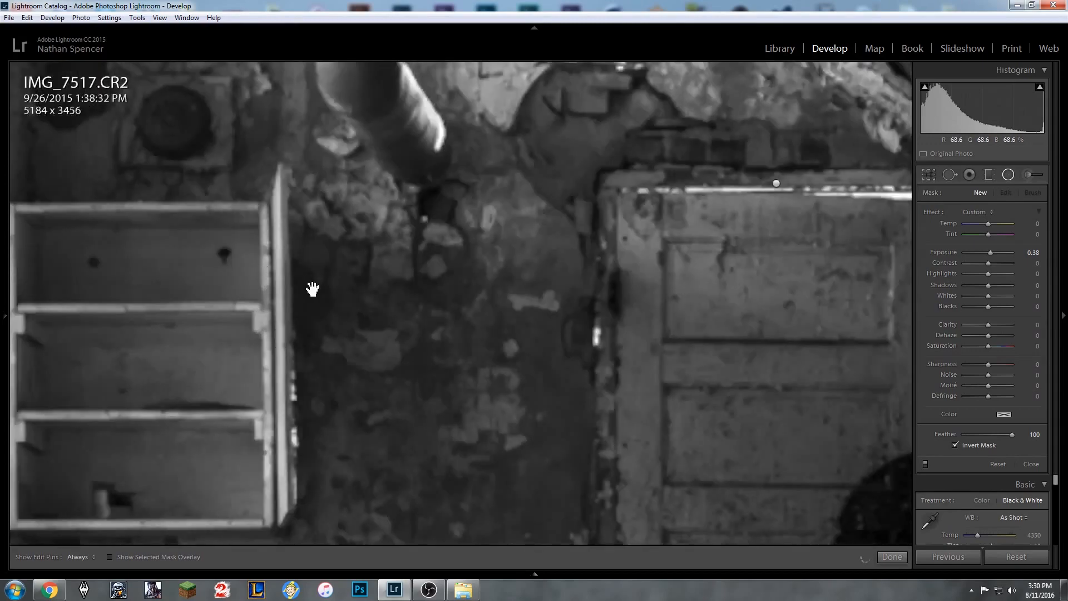
click(228, 222)
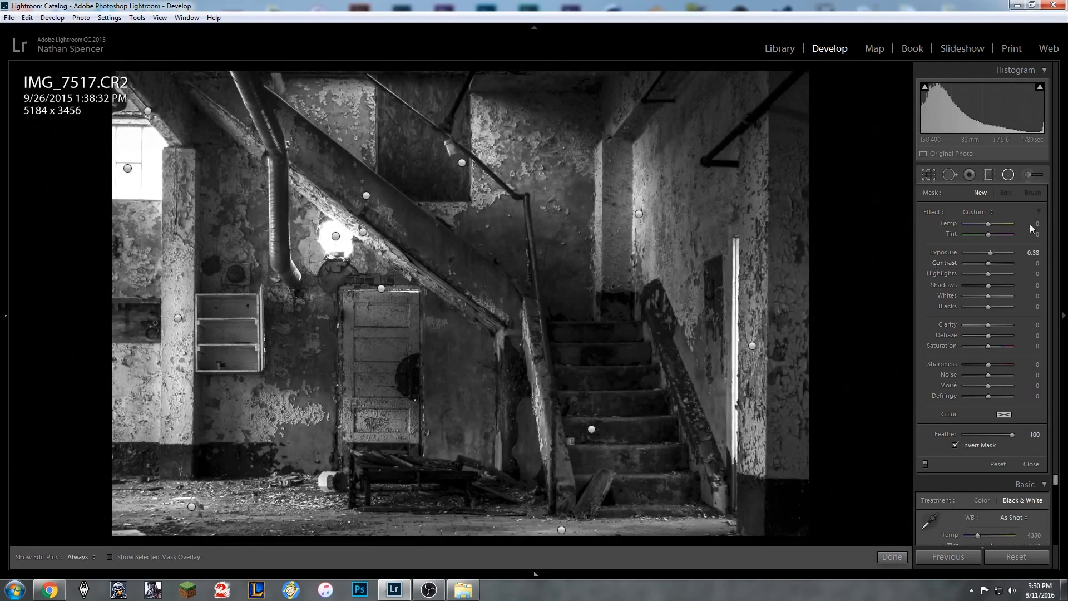
Brush a new adjustment over the wall around the door and under the stairs, with exposure -1.05, refining it with brush size 9.
click(1029, 174)
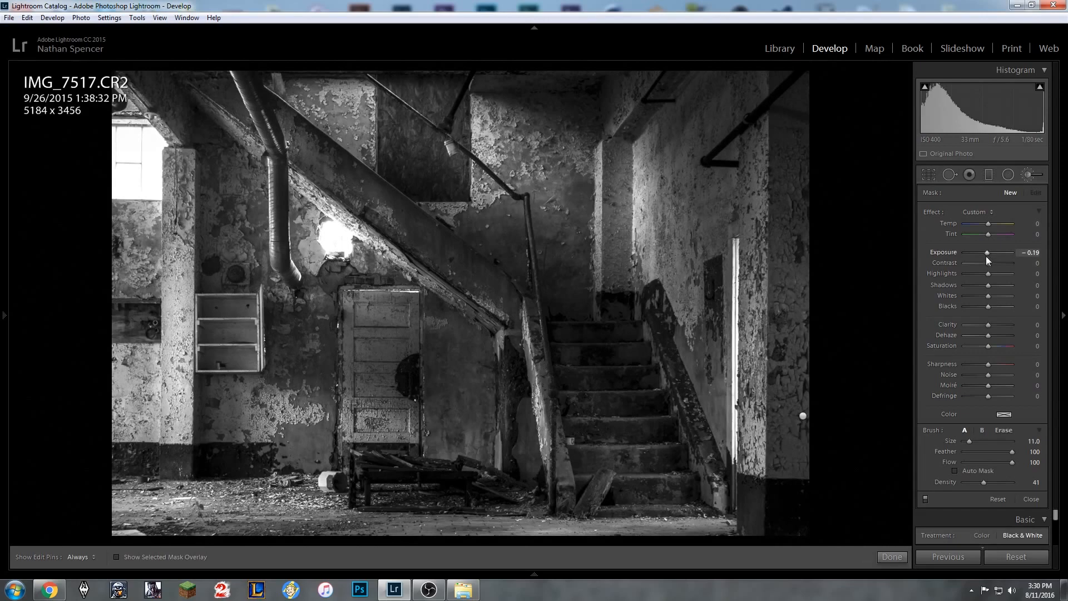
key(h)
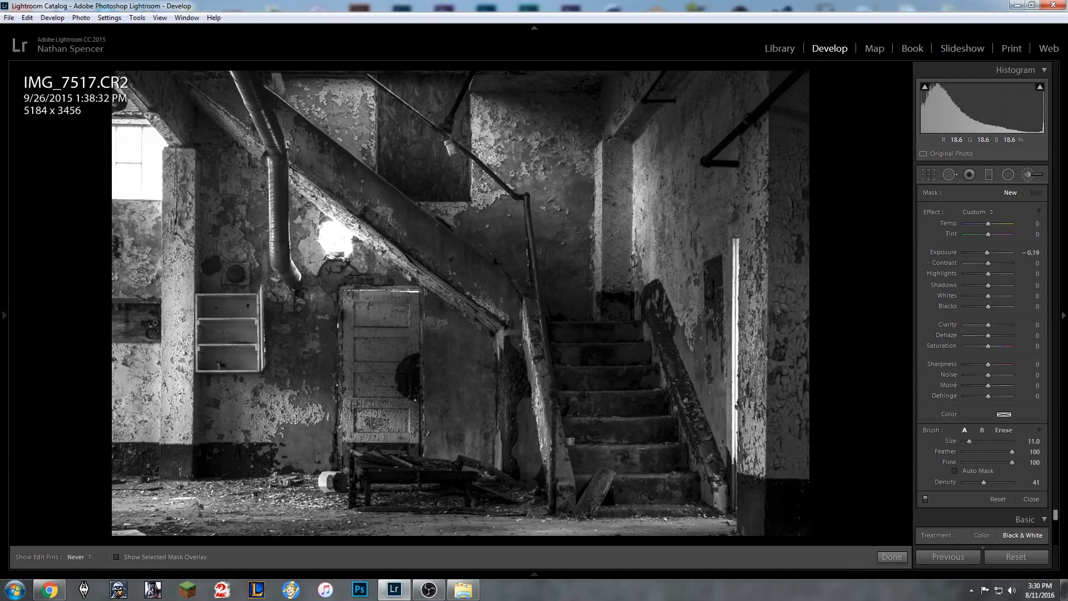
key(h)
click(1036, 192)
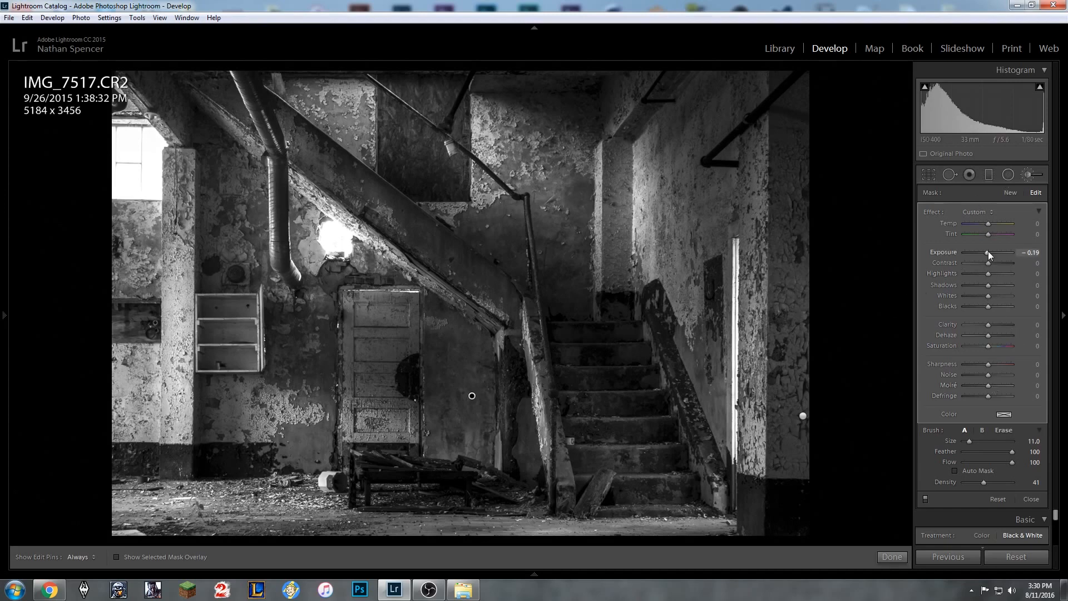
drag(986, 252, 983, 252)
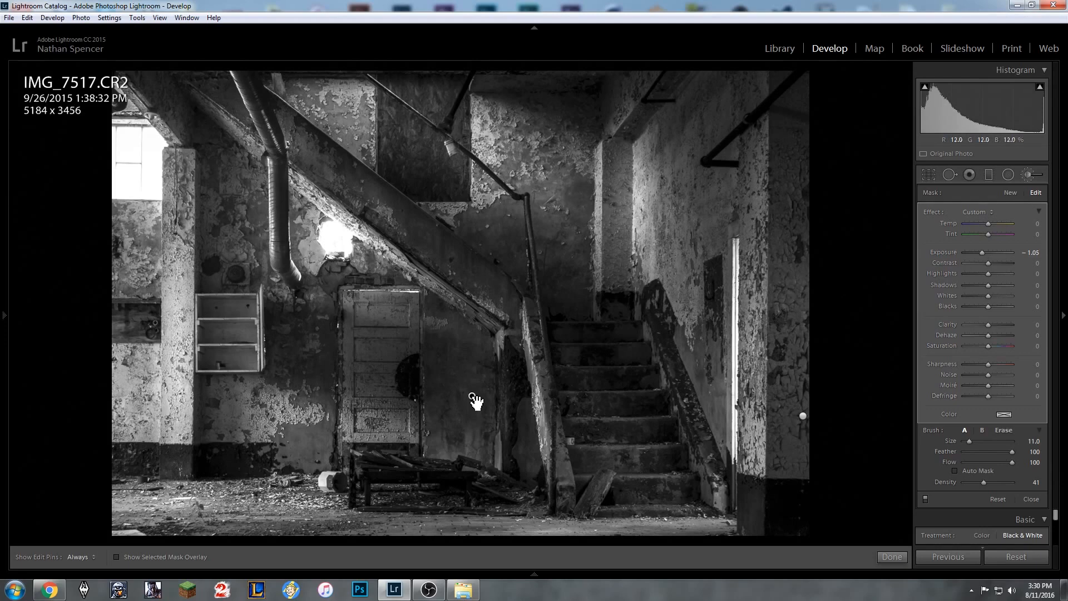
mouse_move(474, 399)
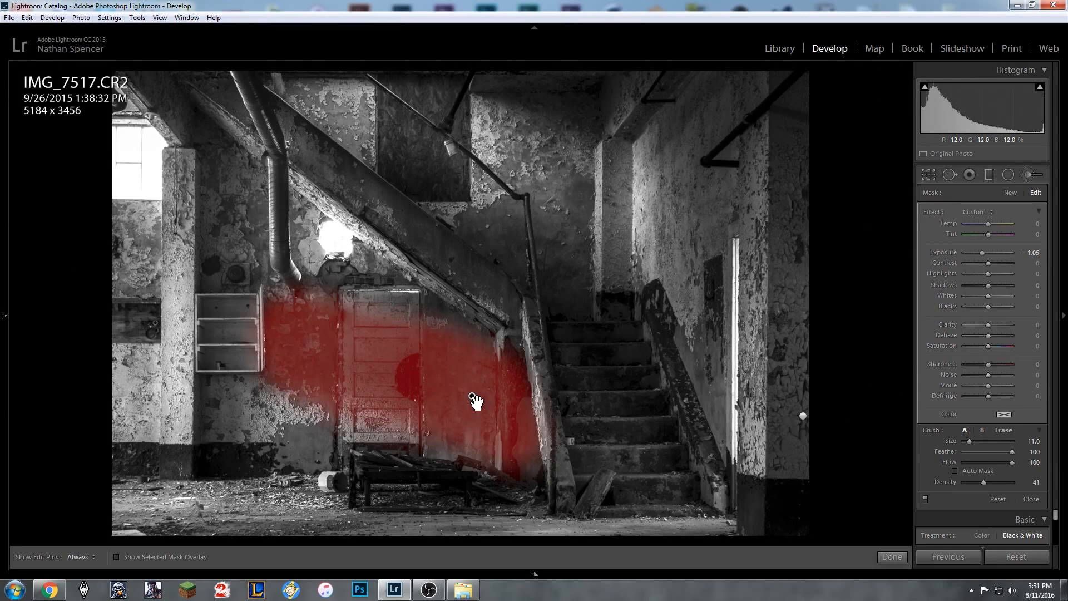
key(h)
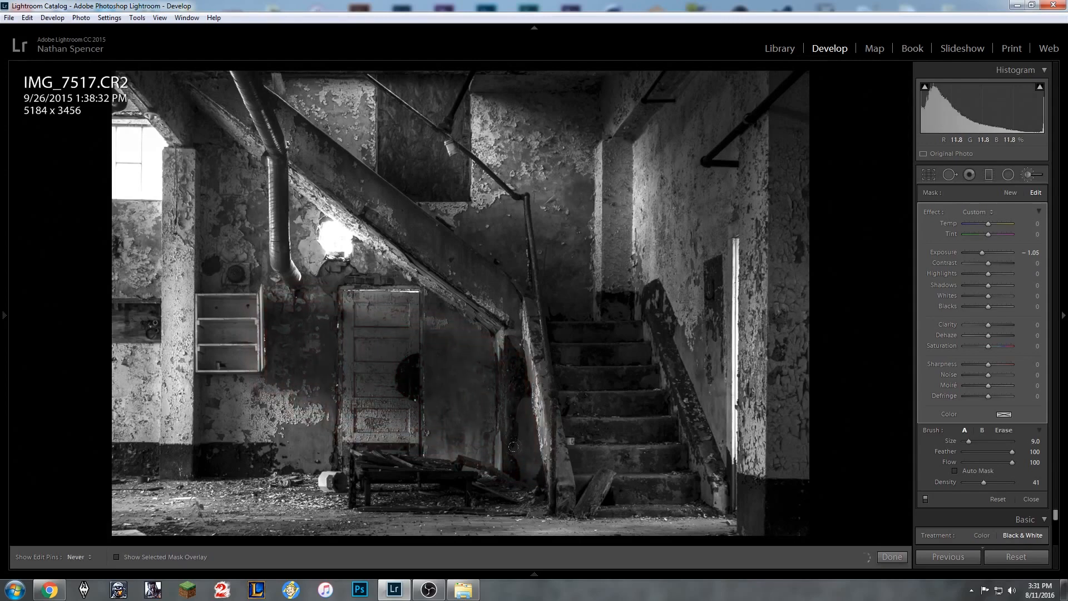
key(h)
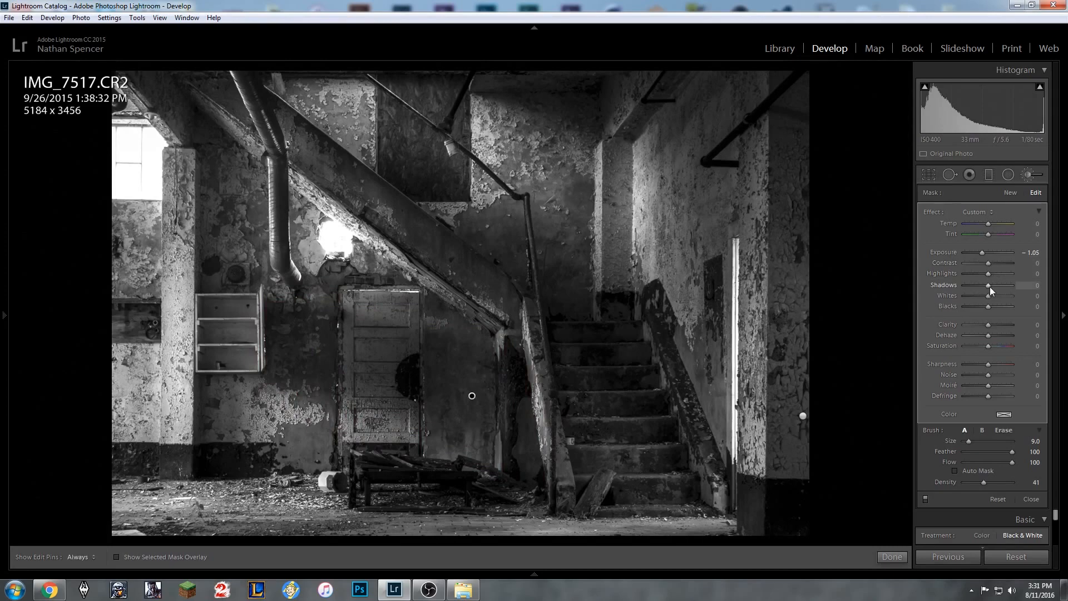
Set the shadows of the brush adjustment under the stairs to 24 and finish brushing.
drag(990, 286, 984, 285)
double_click(986, 285)
drag(987, 286, 993, 286)
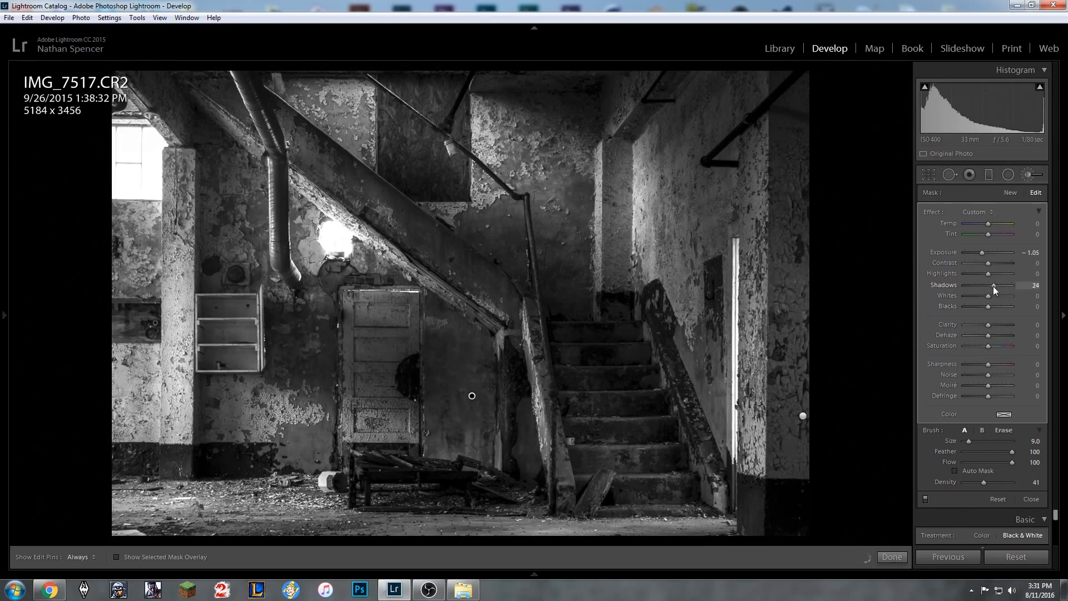
click(892, 557)
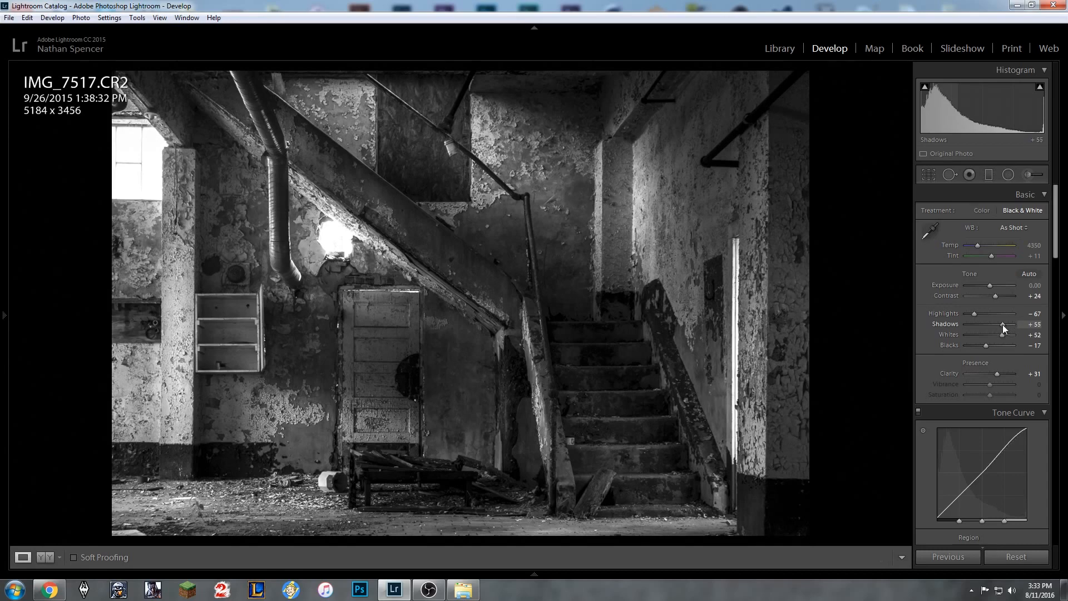
Set the photo's overall Shadows to +45 and view the image full screen.
drag(1002, 325, 1001, 325)
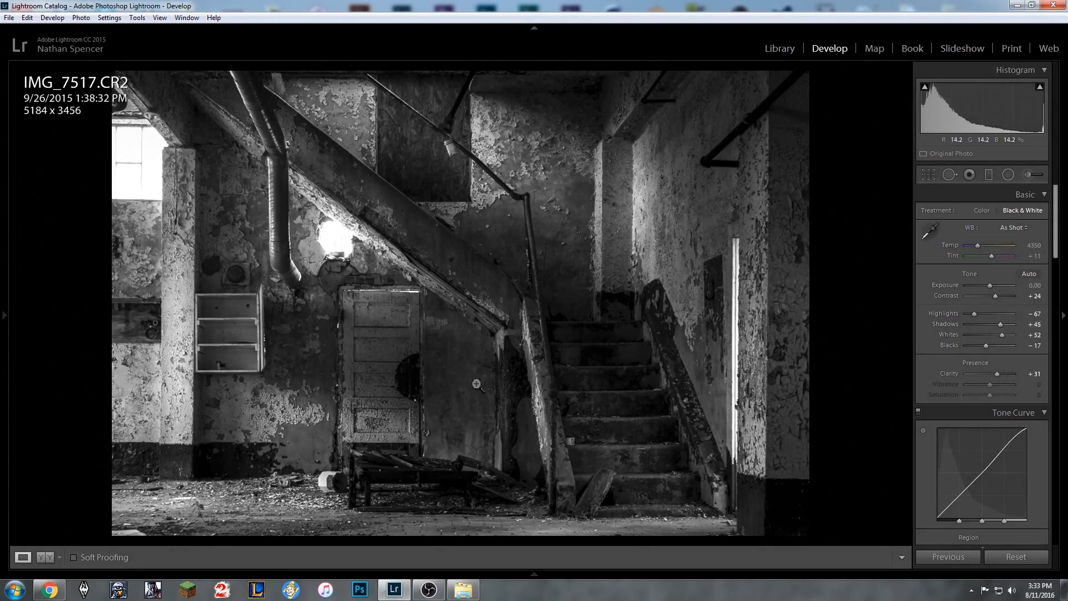
key(f)
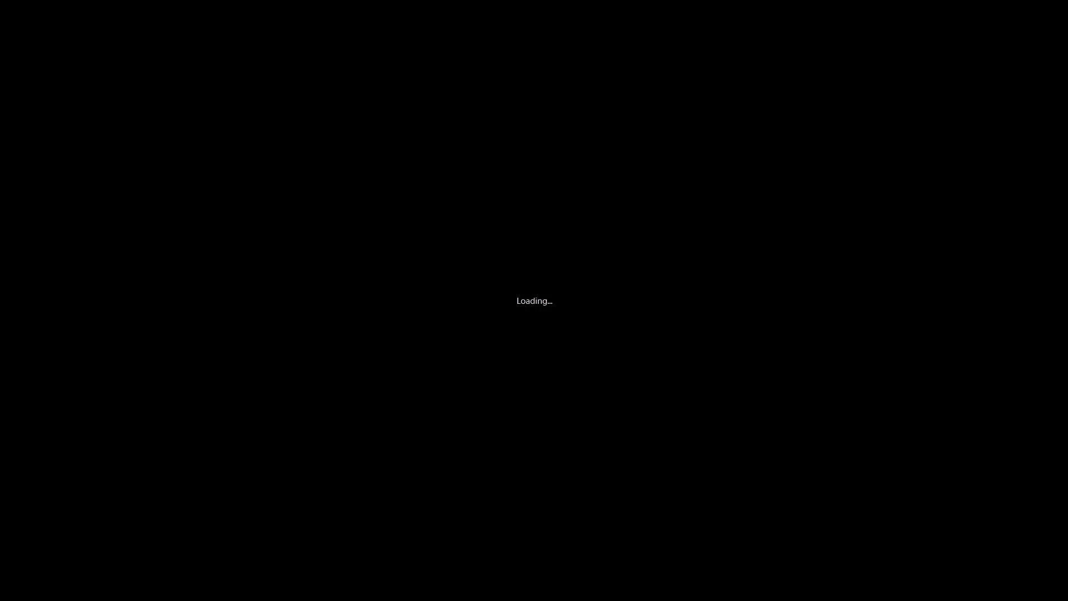